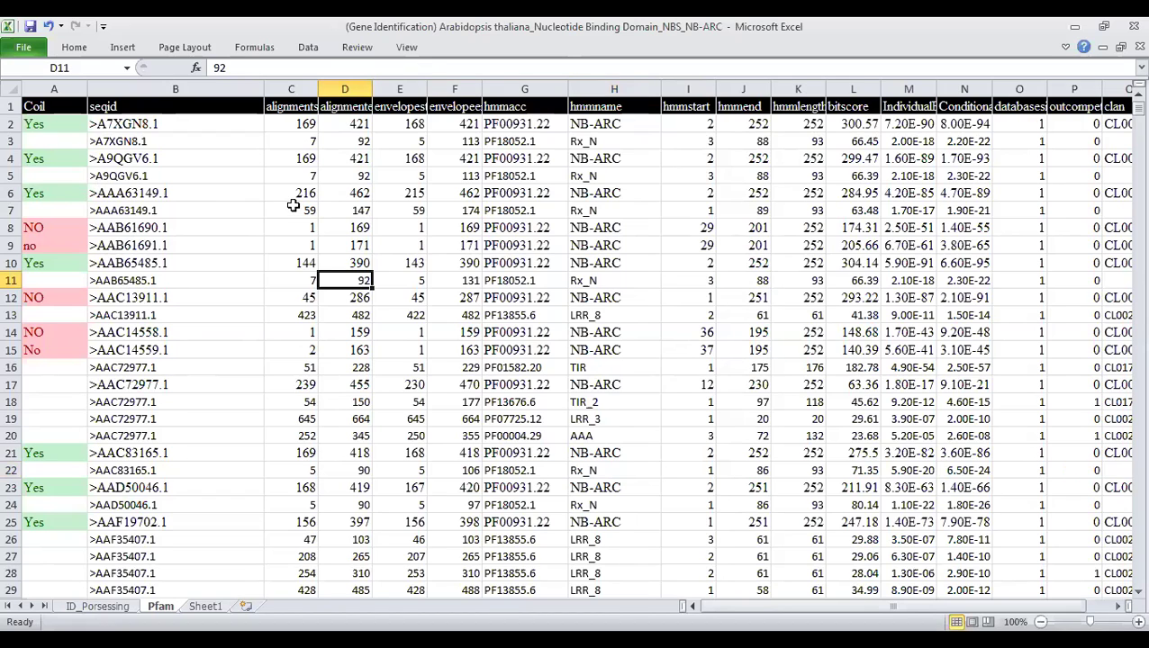
Copy the Pfam sheet's columns B through Q, seqid through clan, and go to Sheet1.
click(209, 88)
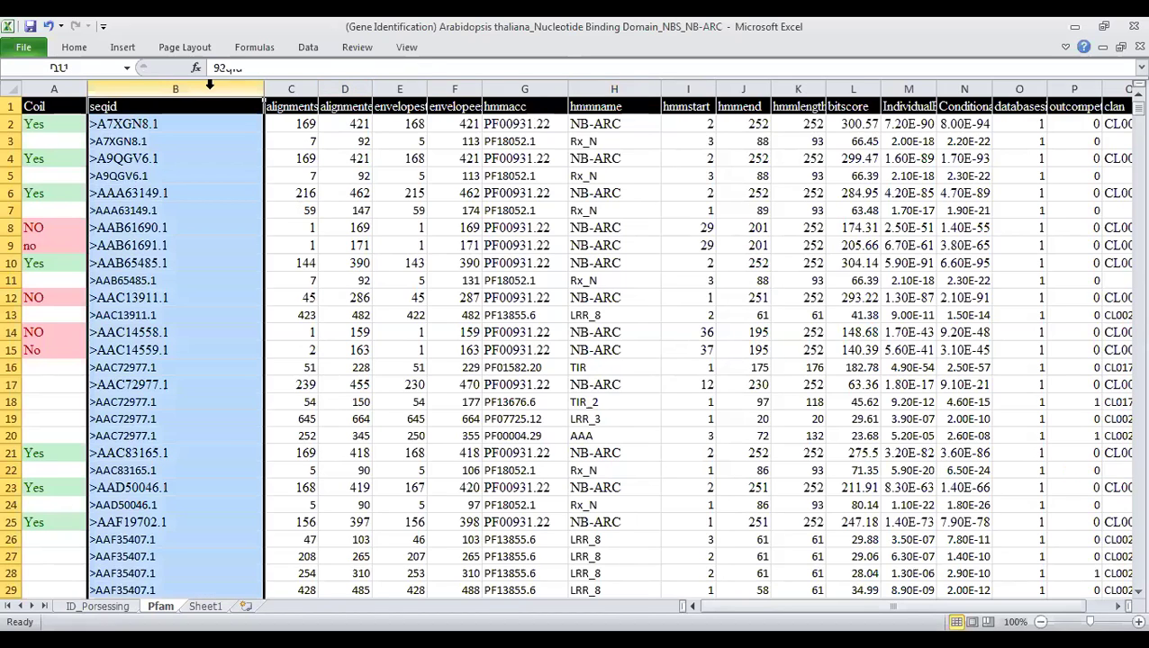
drag(209, 85, 259, 81)
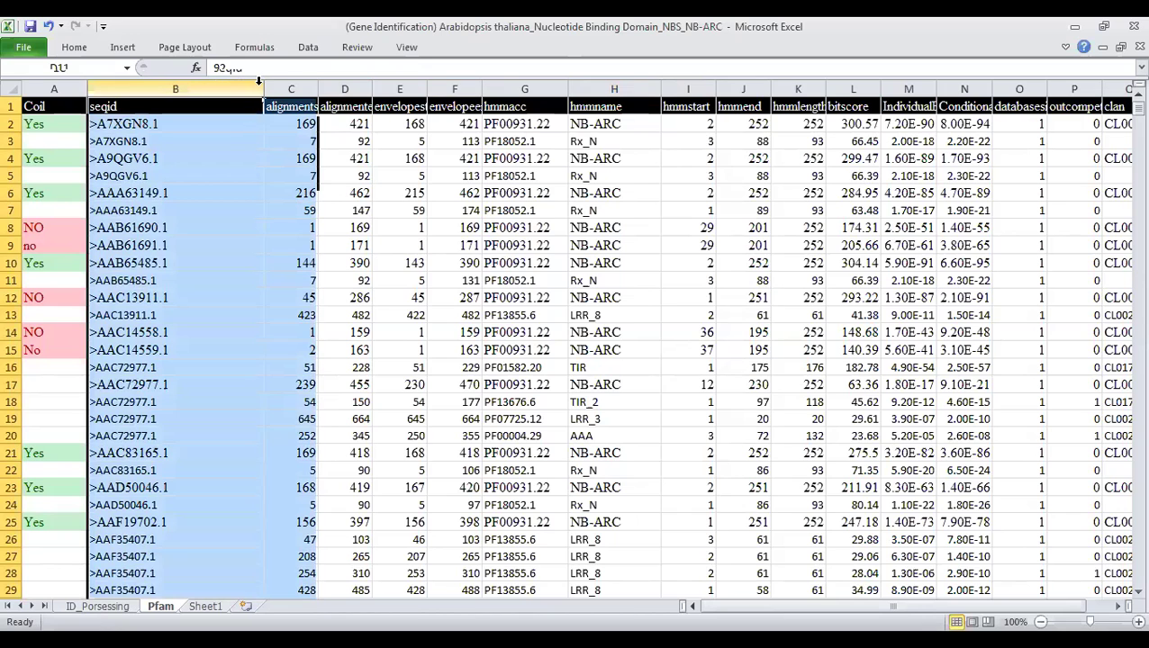
drag(258, 81, 887, 88)
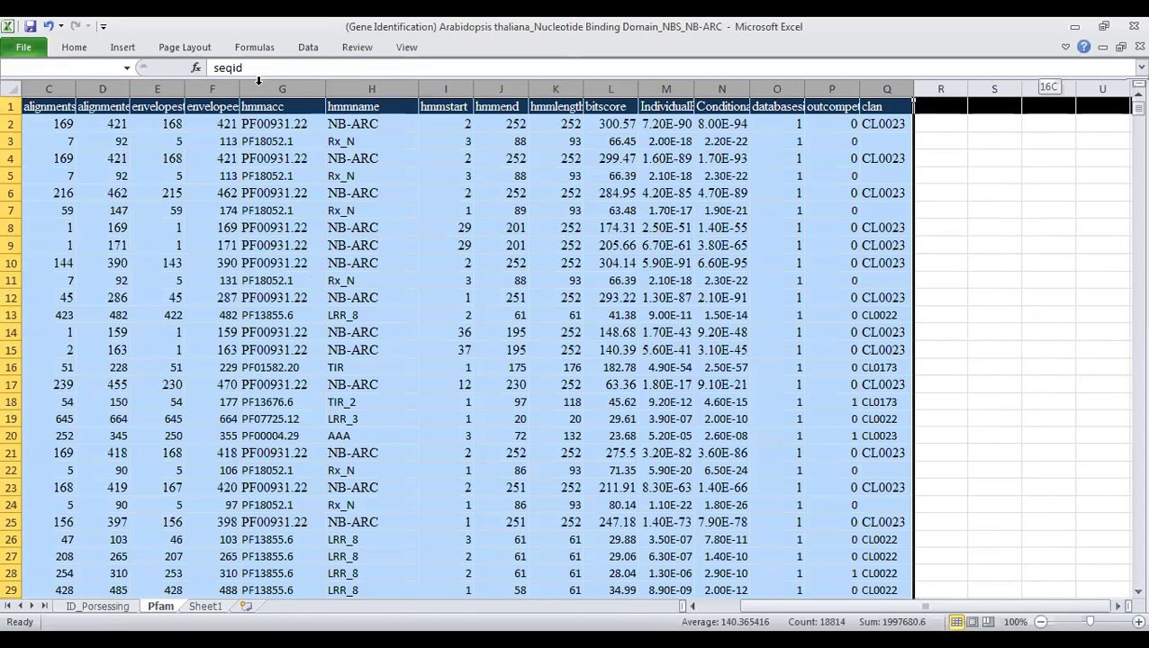
right_click(665, 87)
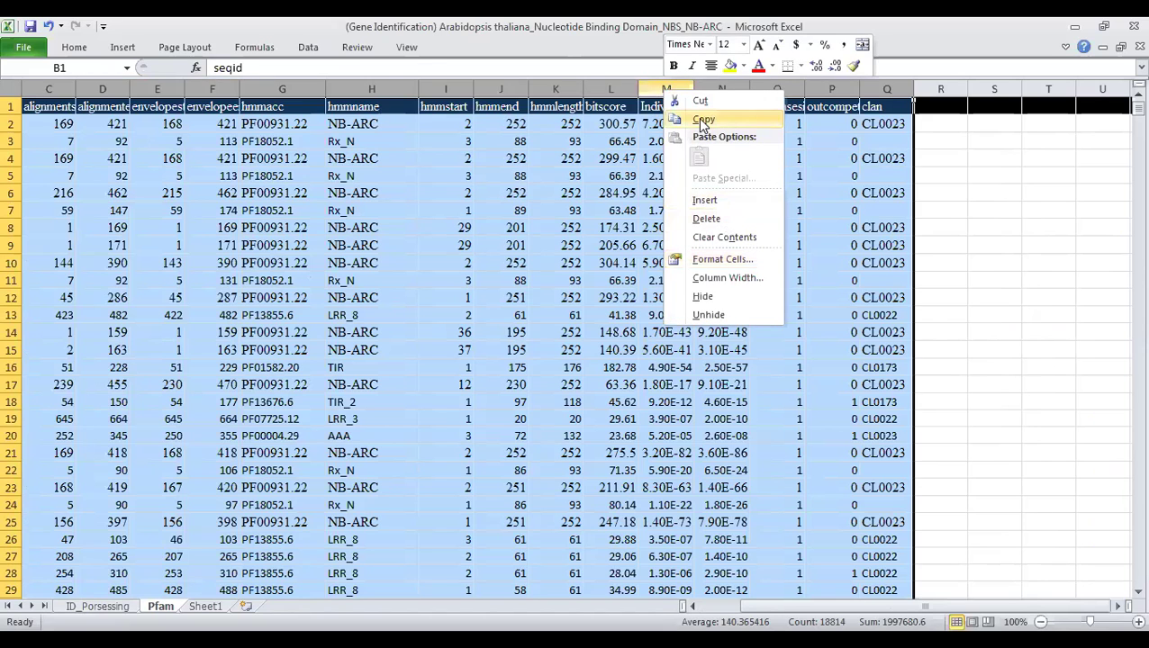
click(703, 119)
click(206, 606)
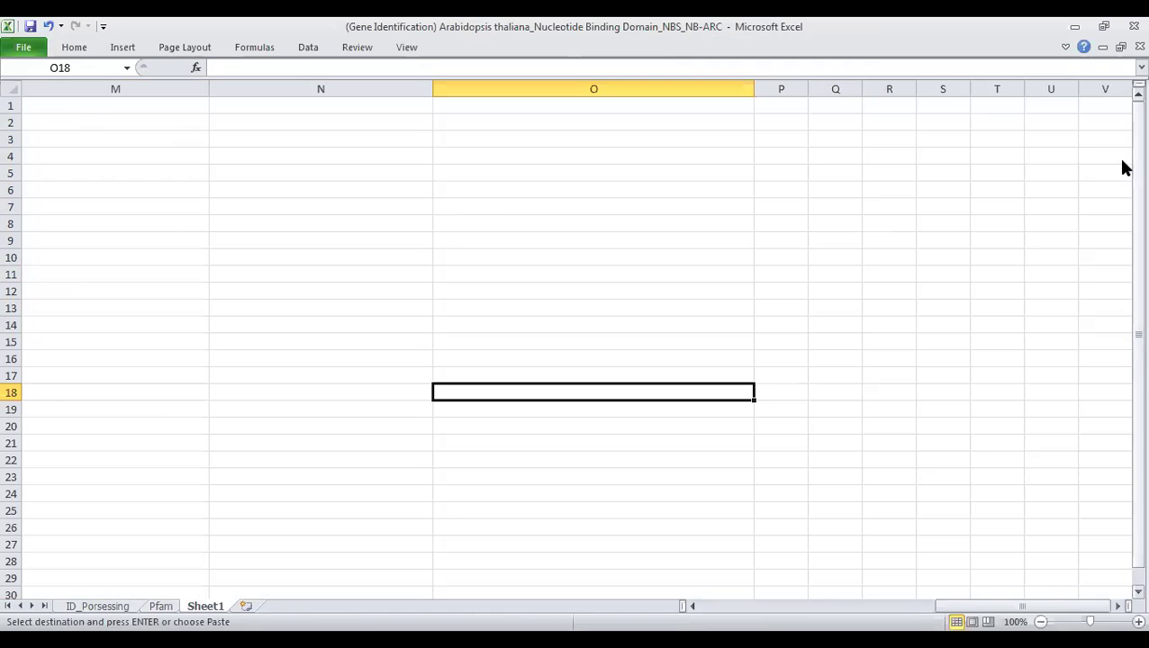
Paste the copied Pfam table into column M as values only.
click(128, 105)
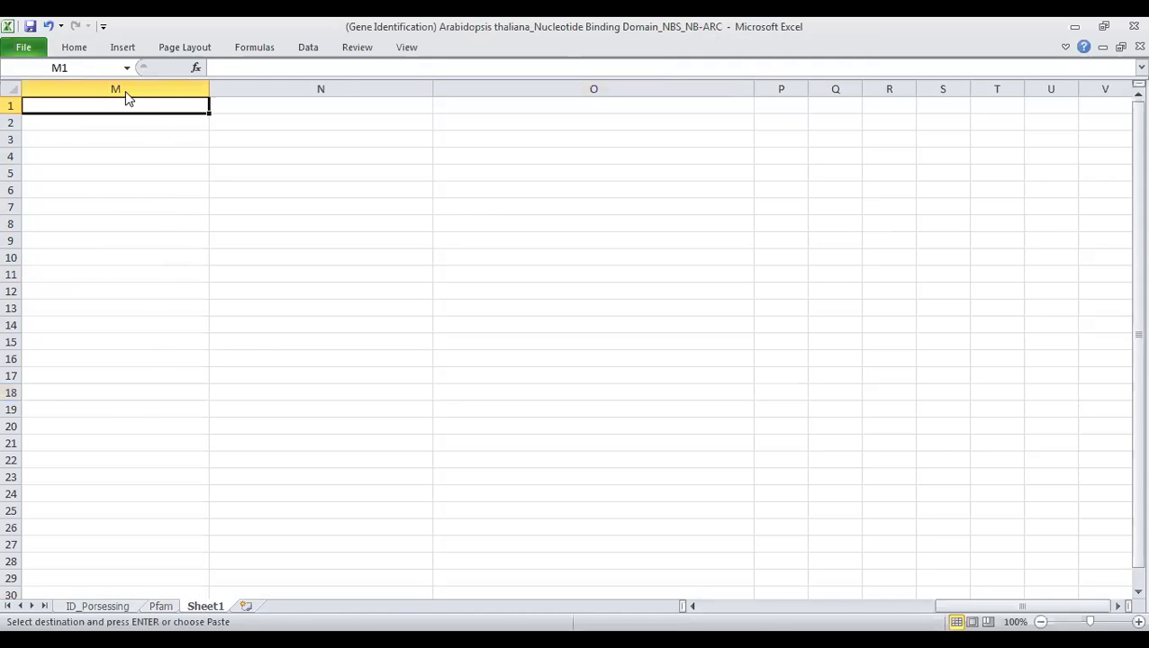
right_click(129, 105)
right_click(122, 90)
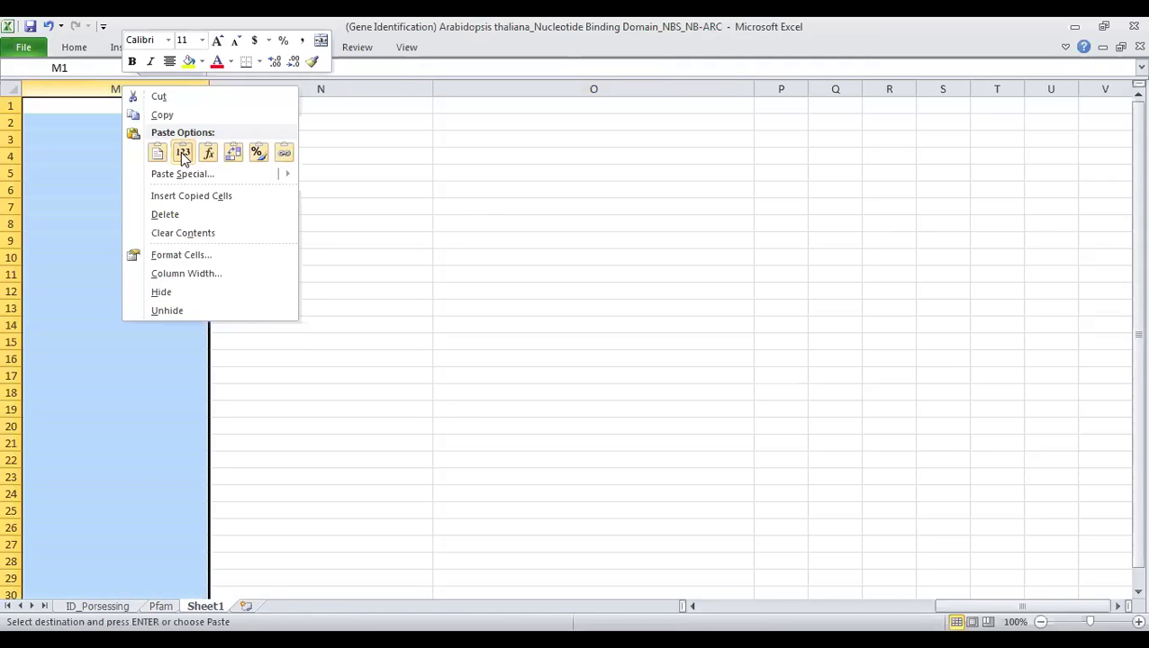
click(180, 151)
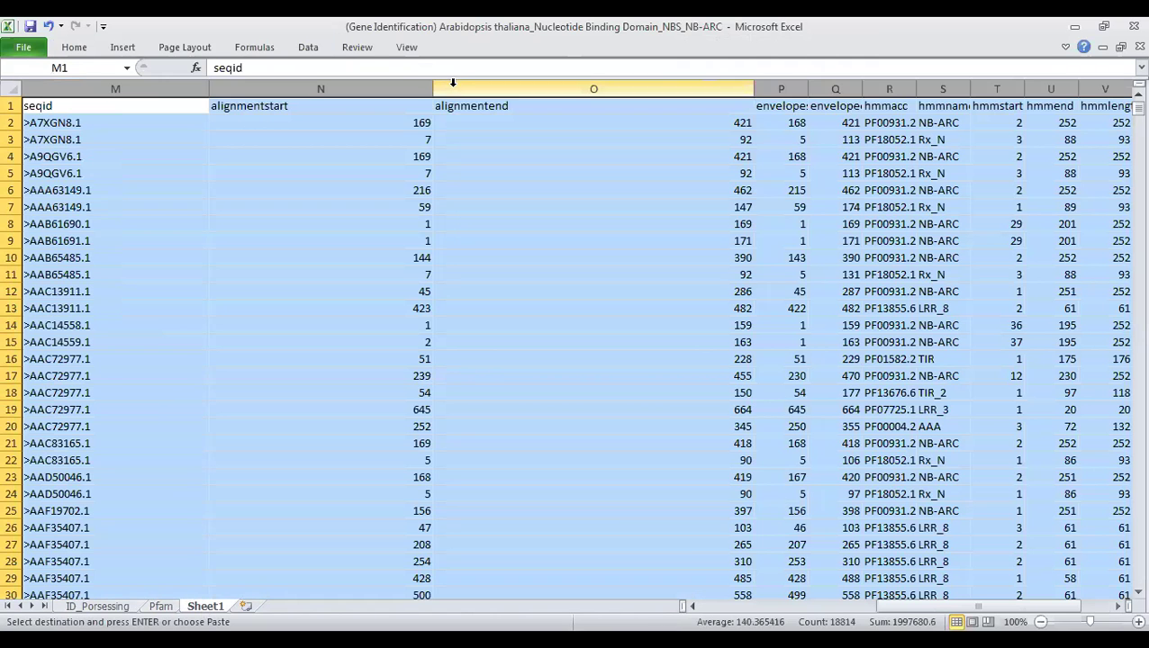
Narrow the pasted columns to about 58 px and select header row 1.
drag(430, 89, 295, 89)
drag(199, 89, 161, 88)
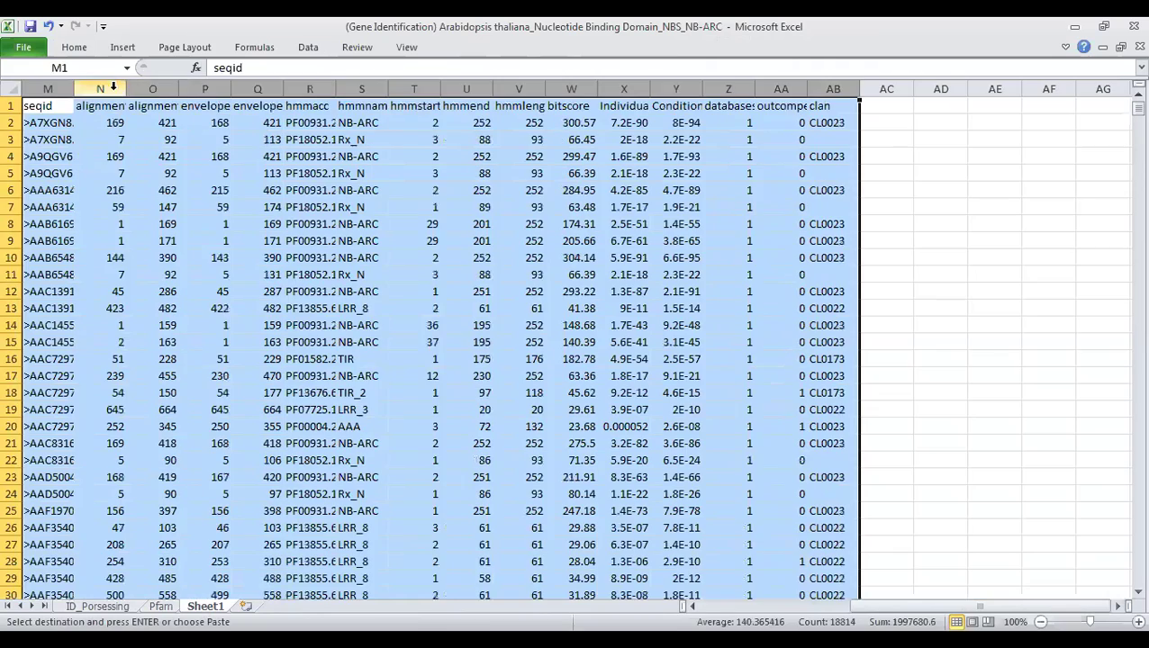
click(254, 171)
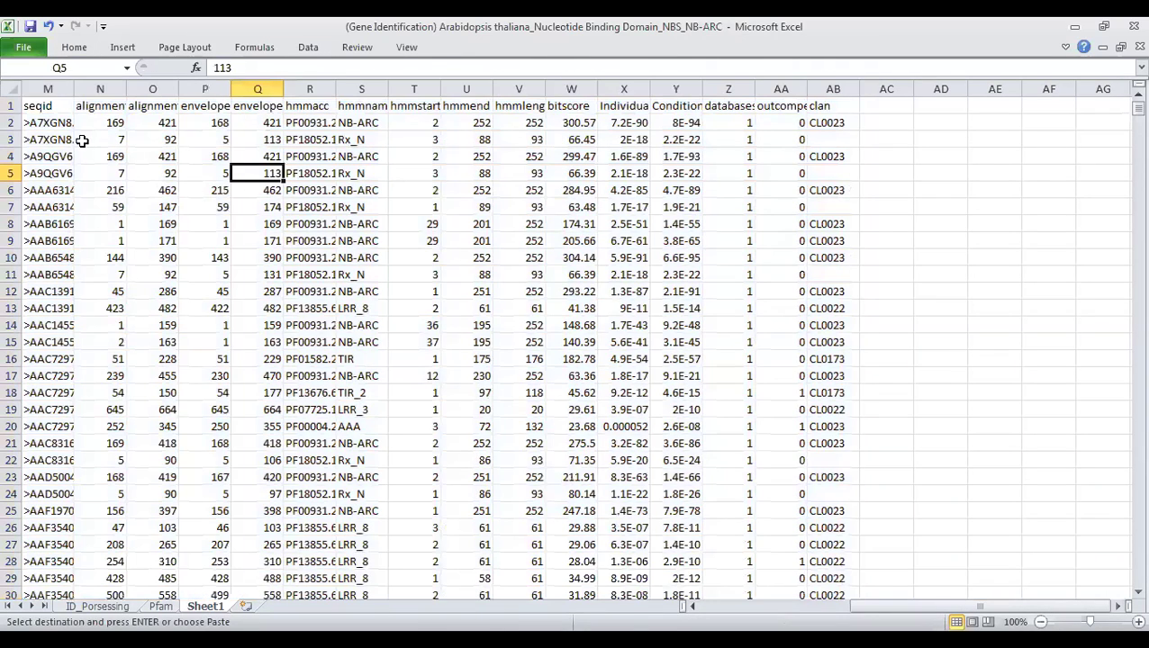
click(12, 105)
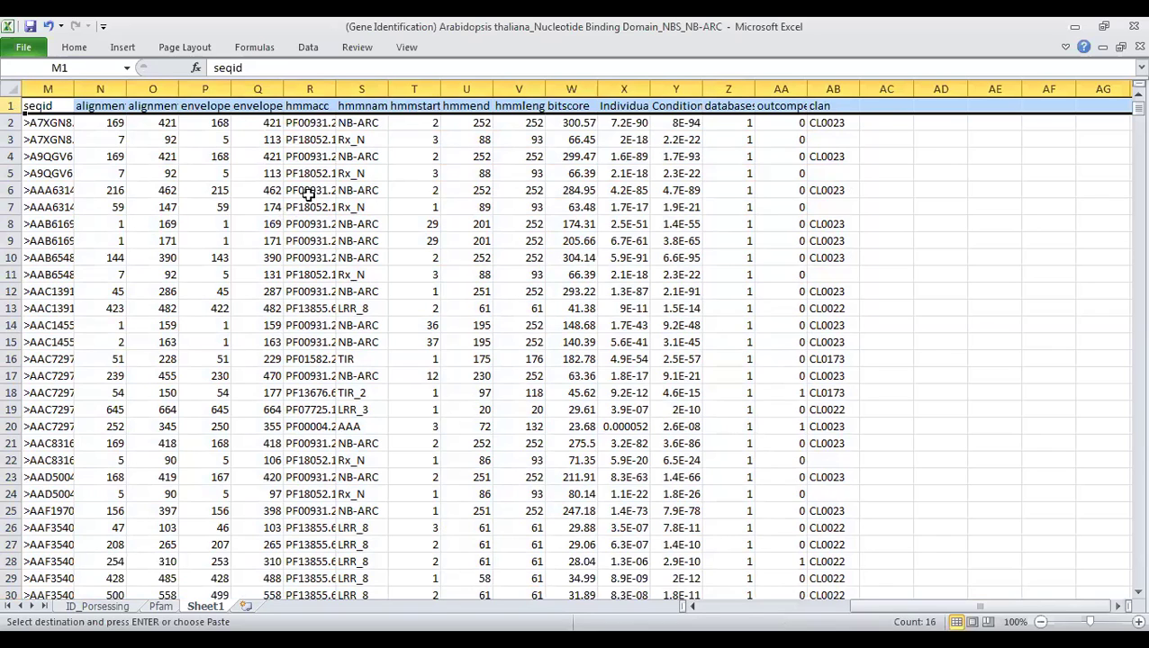
click(108, 107)
drag(119, 126, 115, 379)
click(225, 224)
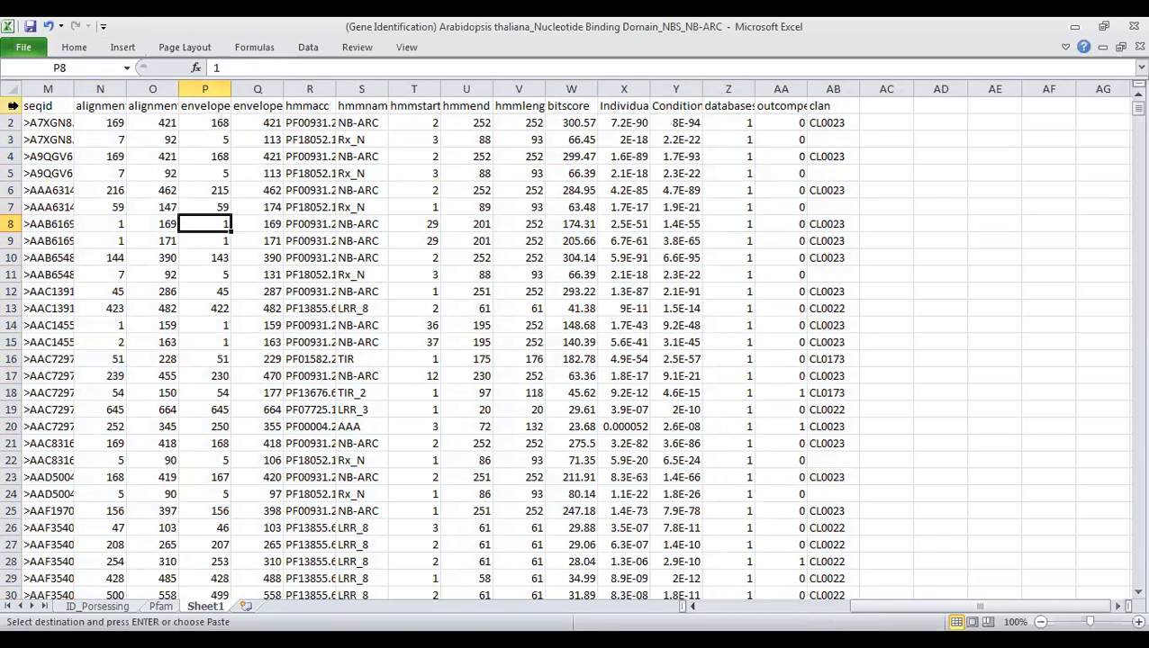
click(13, 106)
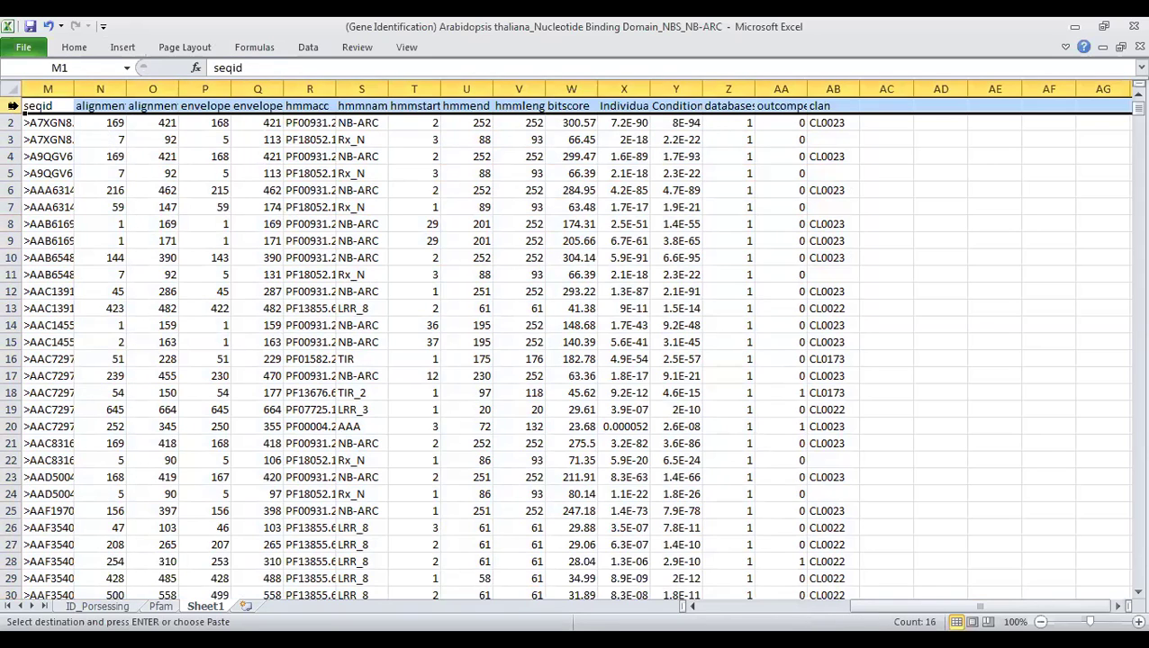
right_click(13, 106)
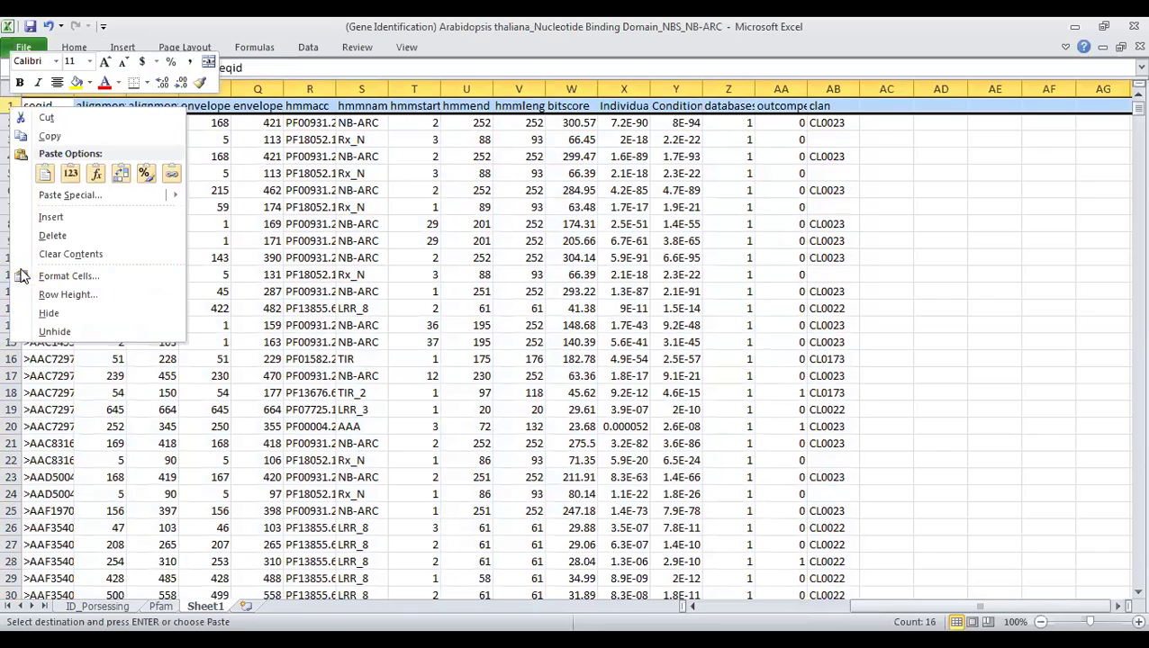
click(52, 238)
drag(128, 88, 192, 87)
click(149, 88)
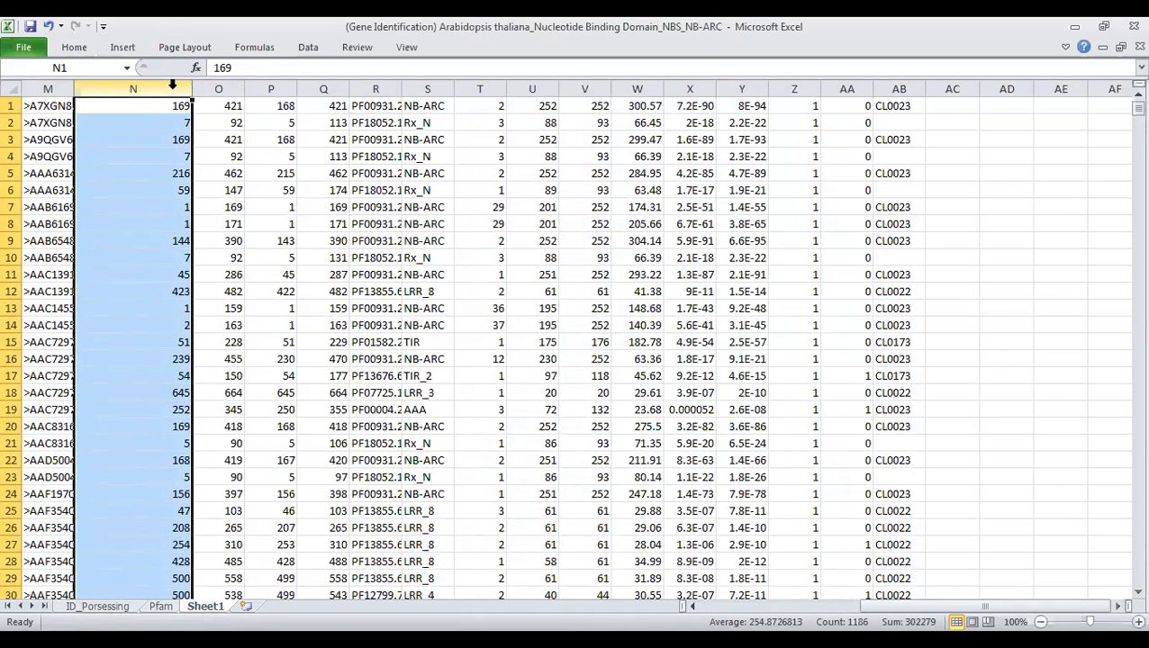
click(76, 48)
click(997, 99)
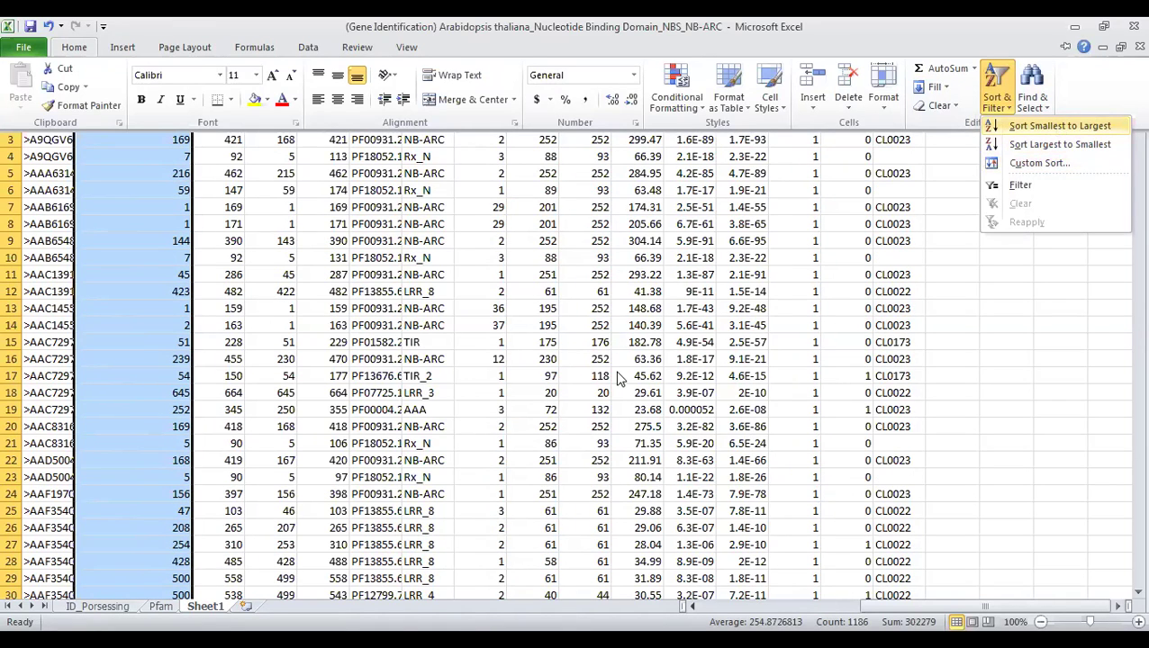
click(1058, 128)
click(618, 369)
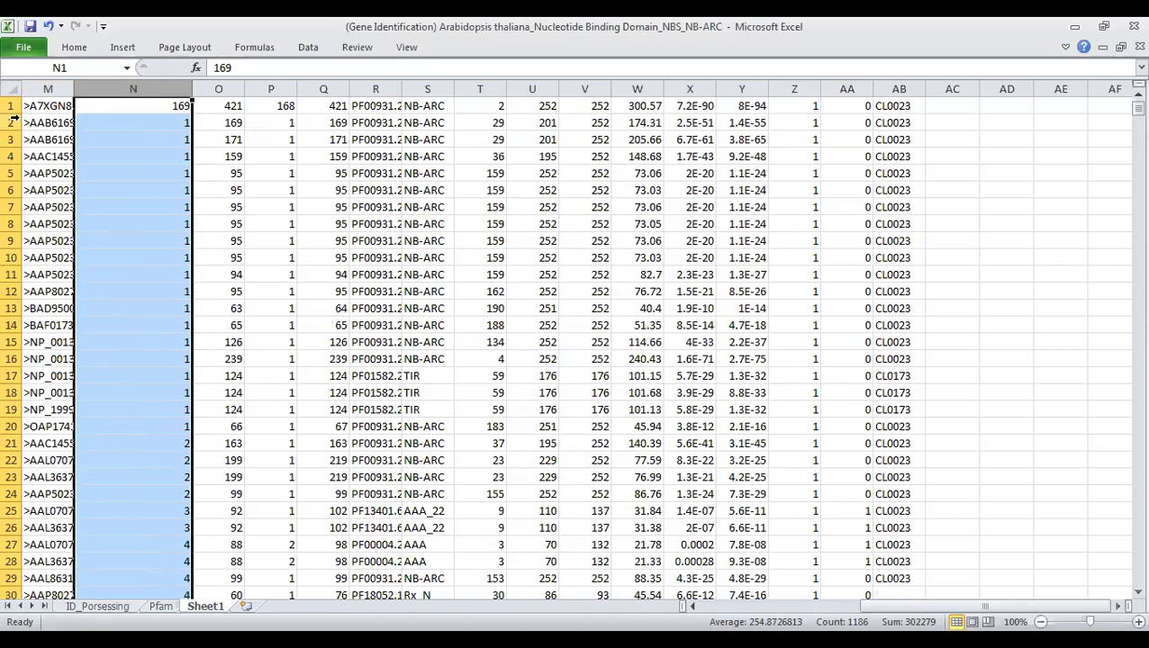
key(ctrl+z)
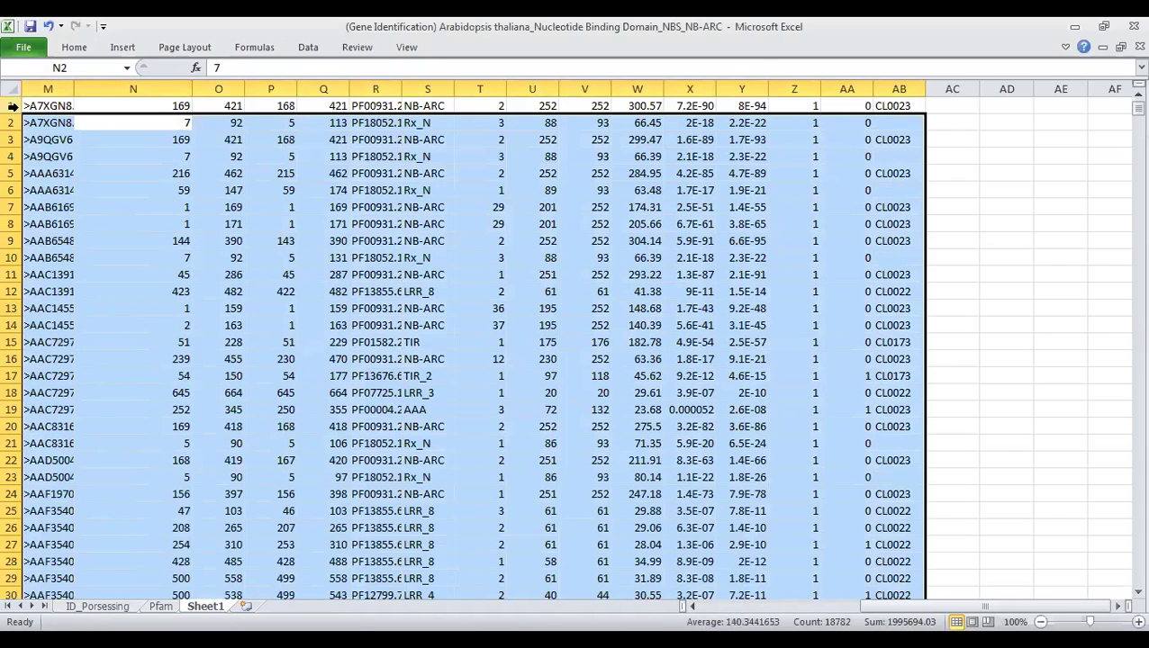
key(ctrl+z)
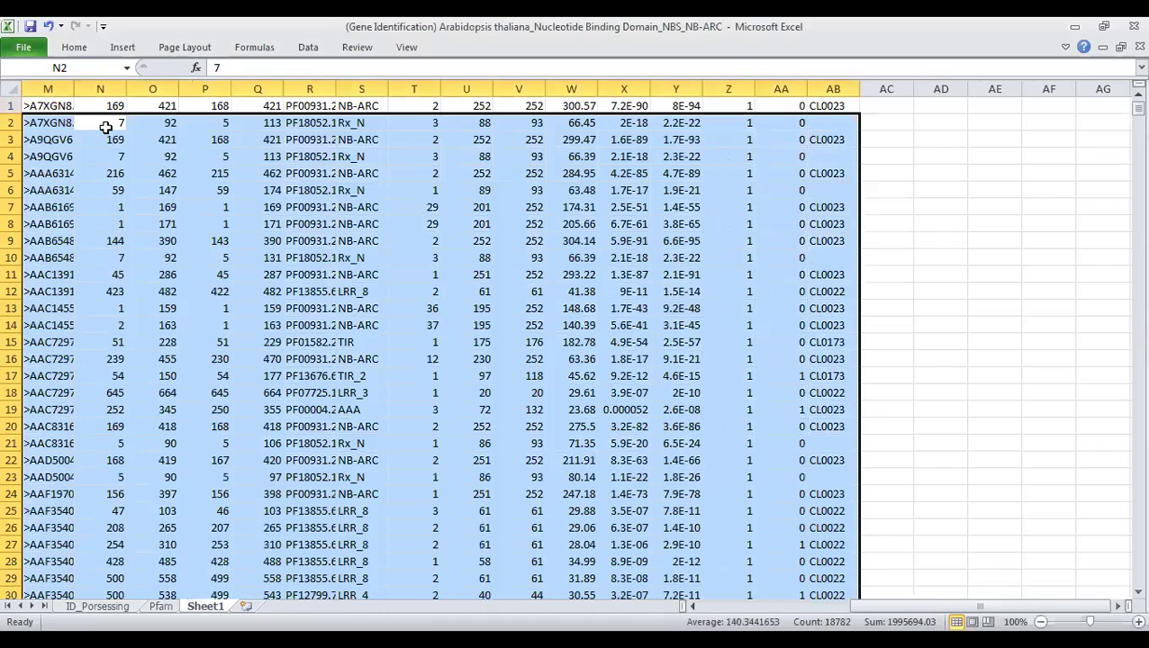
key(ctrl+z)
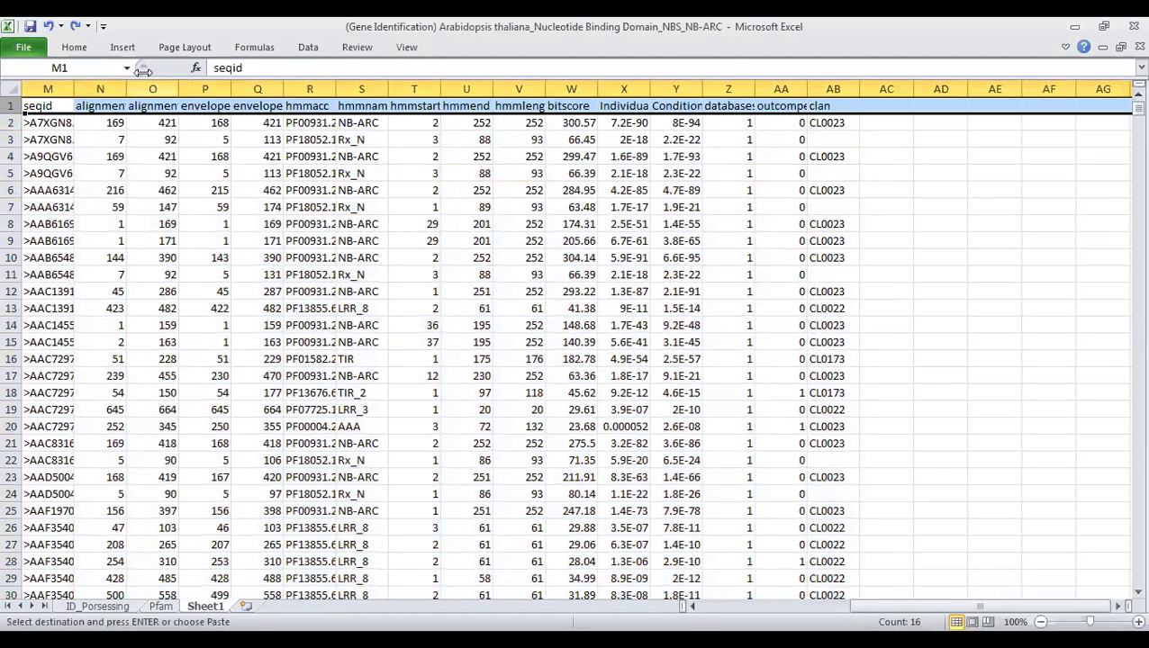
Sort the table ascending by alignmentstart, expanding the selection to all columns.
click(102, 88)
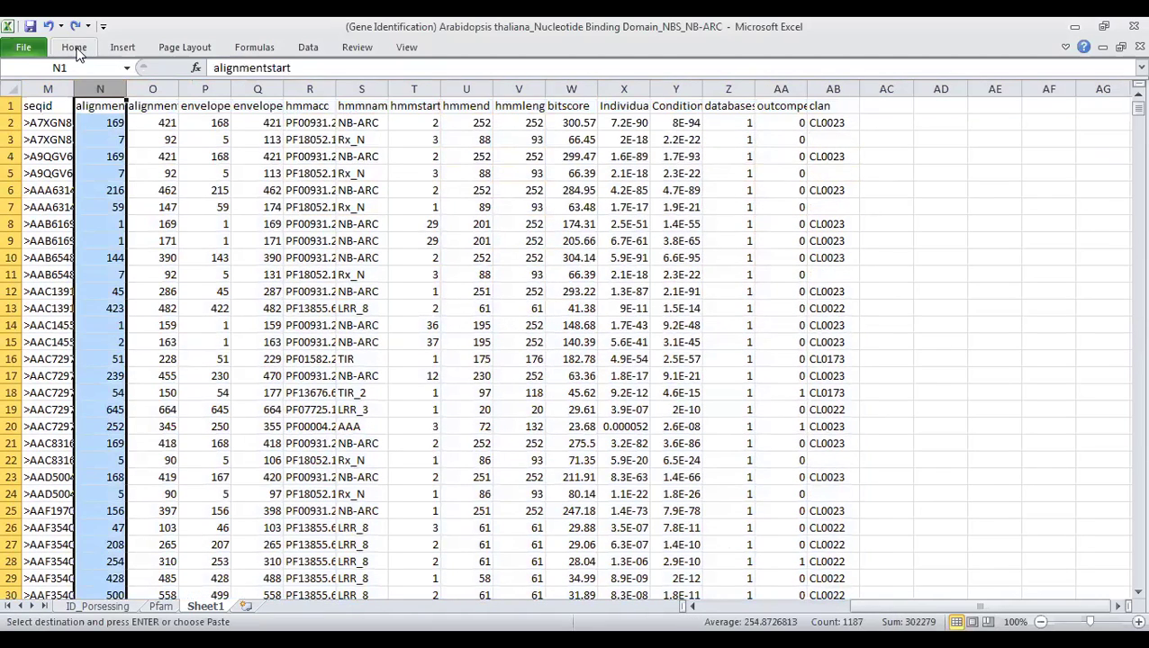
click(75, 48)
click(996, 97)
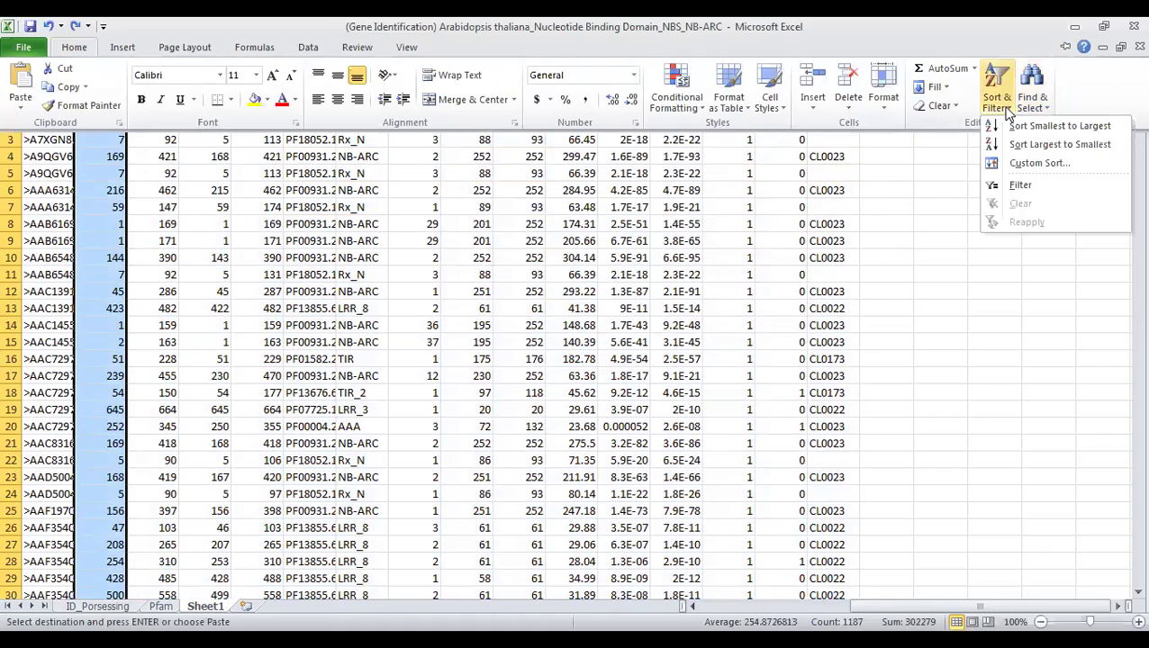
click(1058, 127)
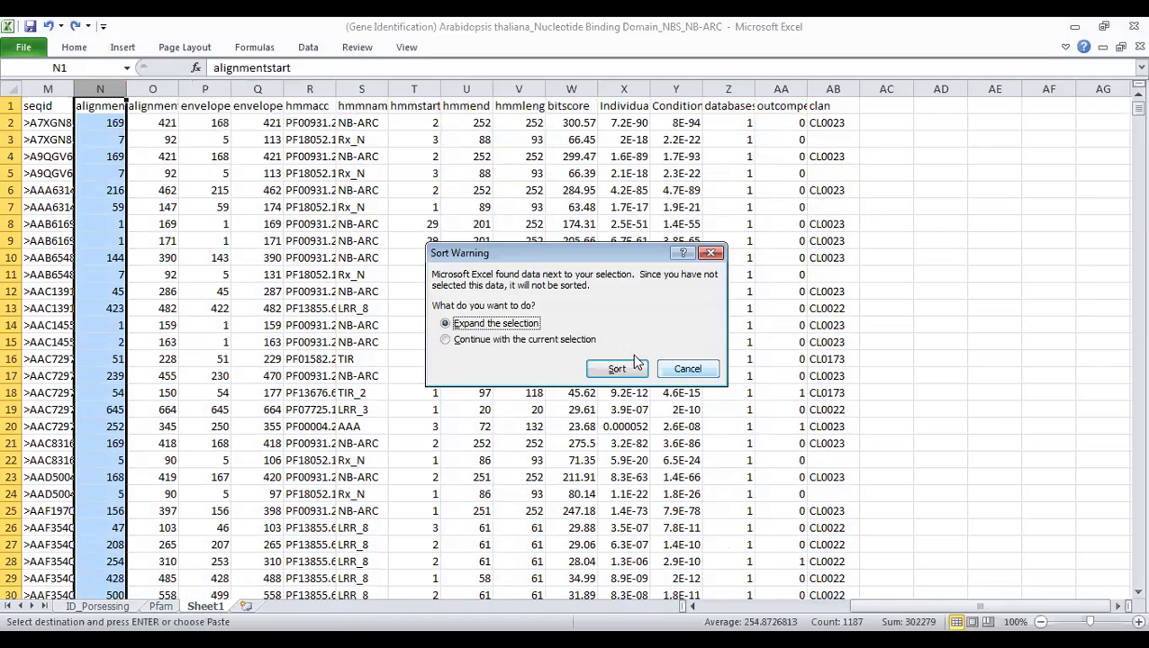
click(617, 369)
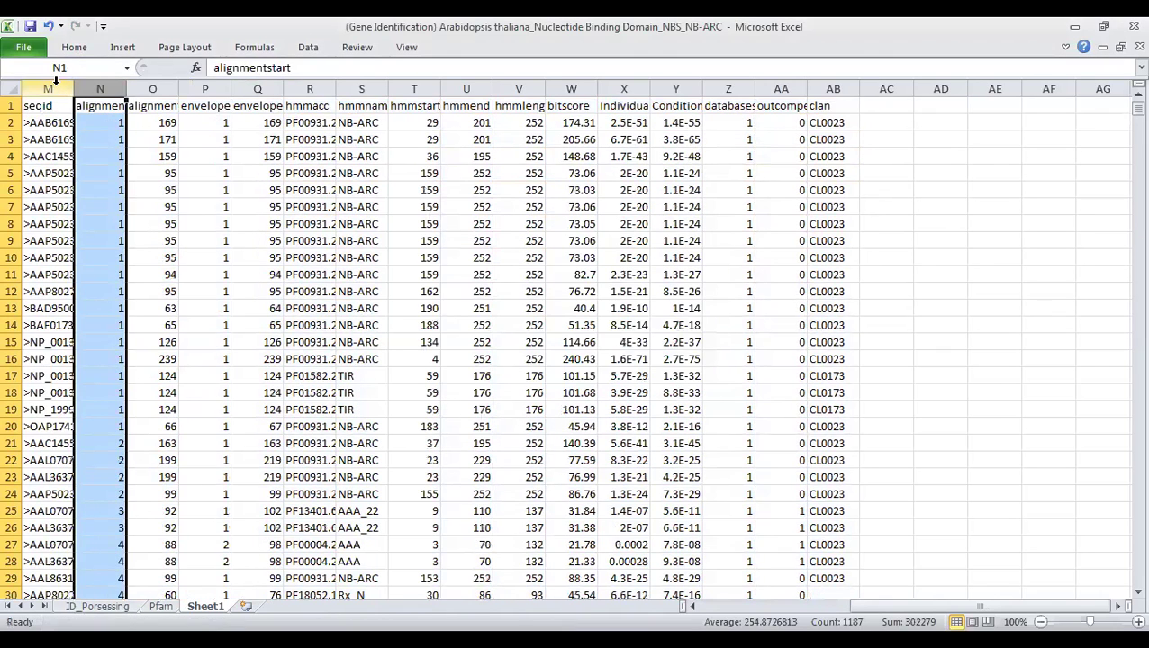
Sort the table A to Z by seqid, expanding the selection to all columns.
click(56, 83)
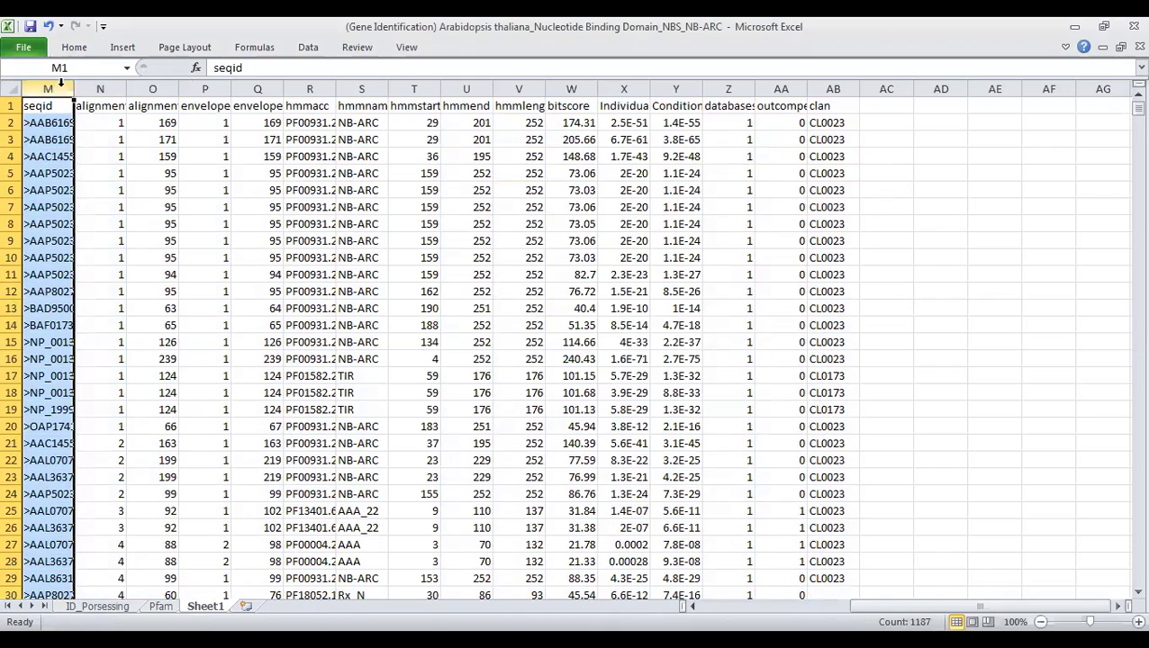
click(79, 47)
click(997, 98)
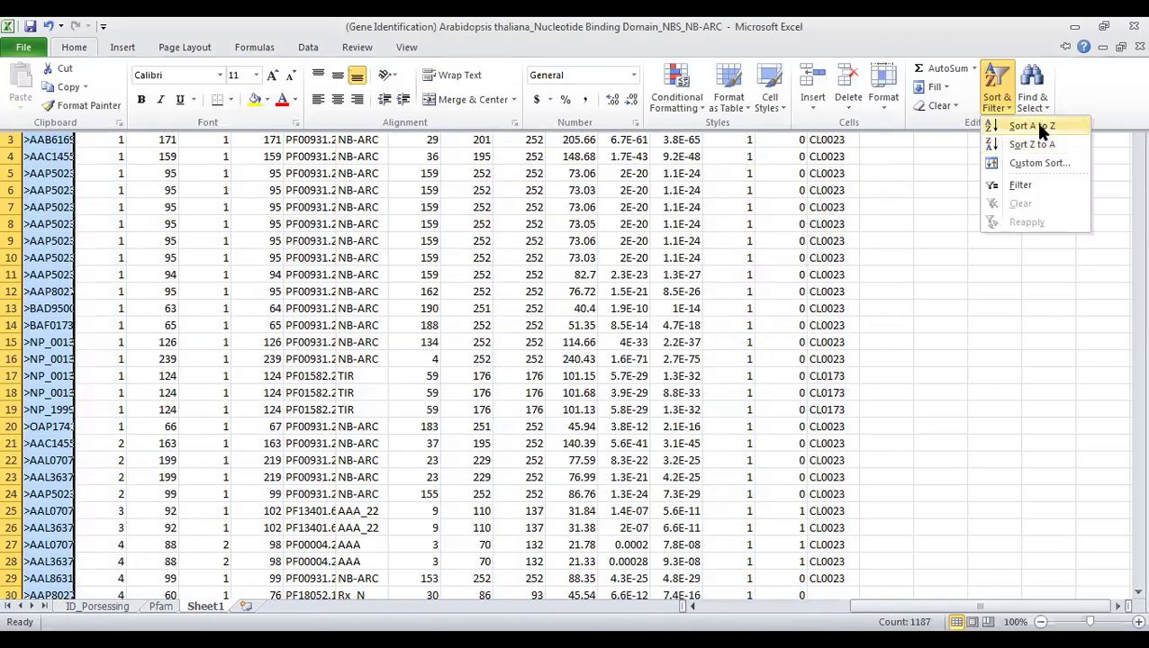
click(1040, 133)
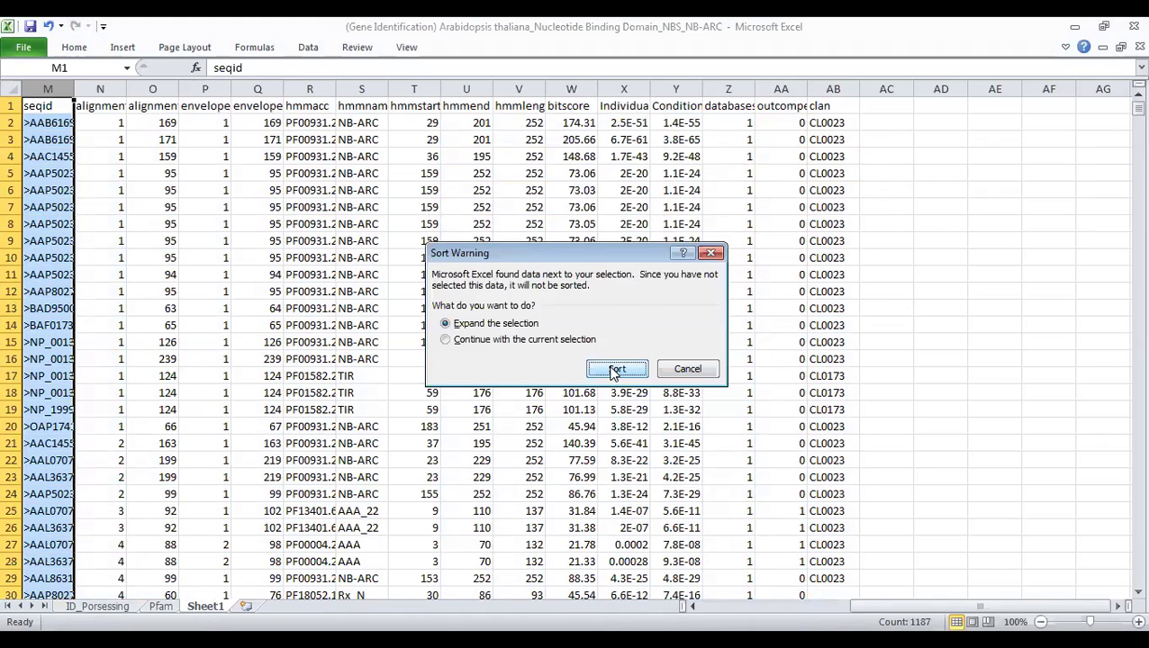
click(616, 371)
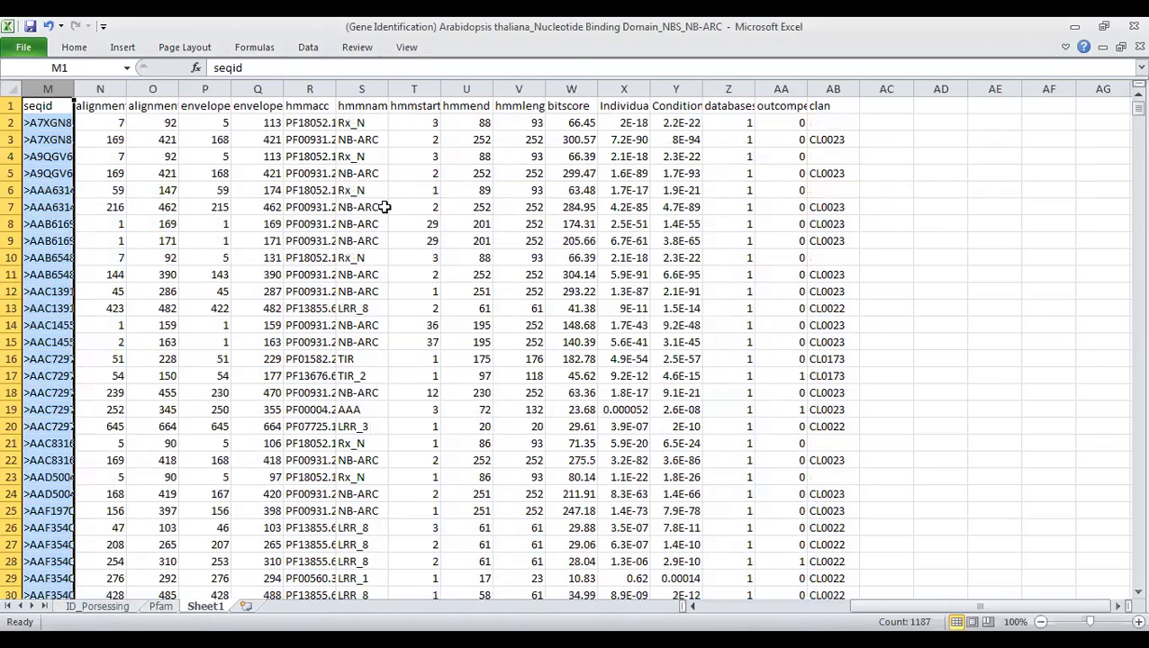
Auto-fit seqid column M, widen column N slightly, and widen hmmname column S to 96 px.
double_click(74, 89)
drag(195, 86, 206, 87)
click(446, 88)
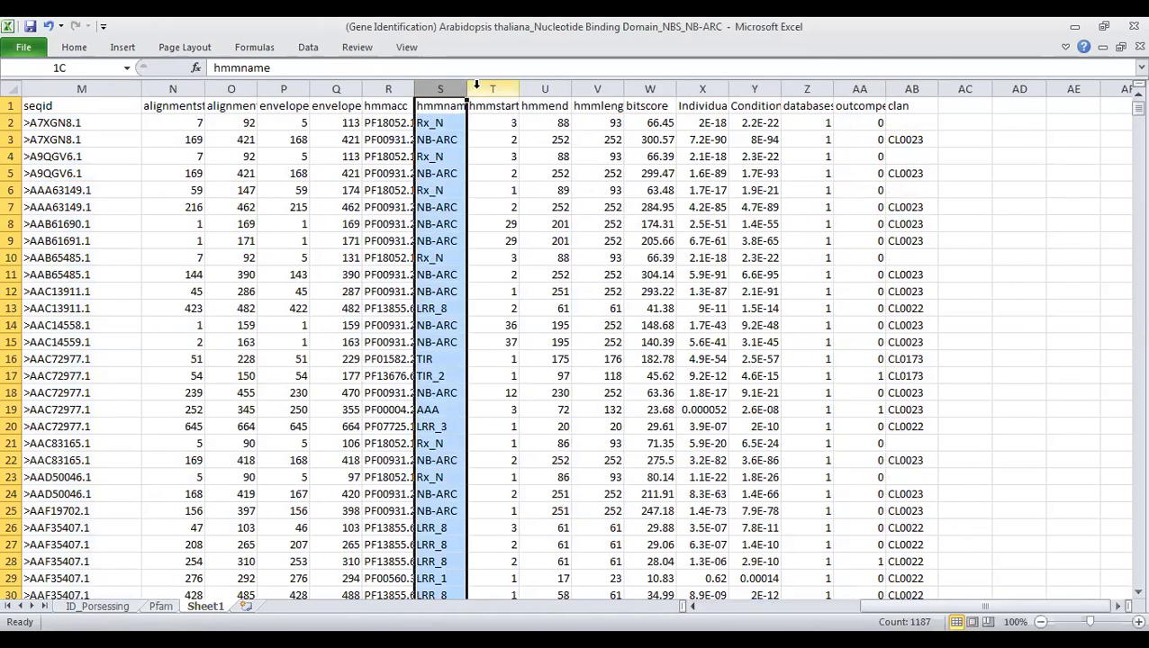
drag(468, 88, 435, 307)
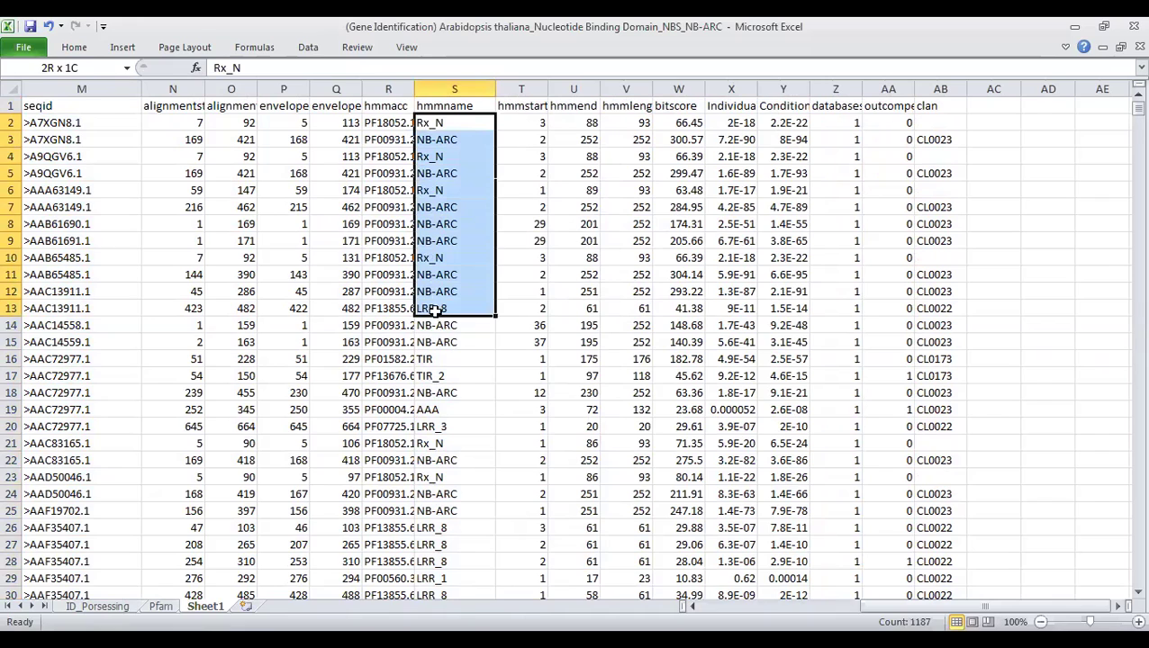
drag(191, 156, 185, 239)
click(430, 306)
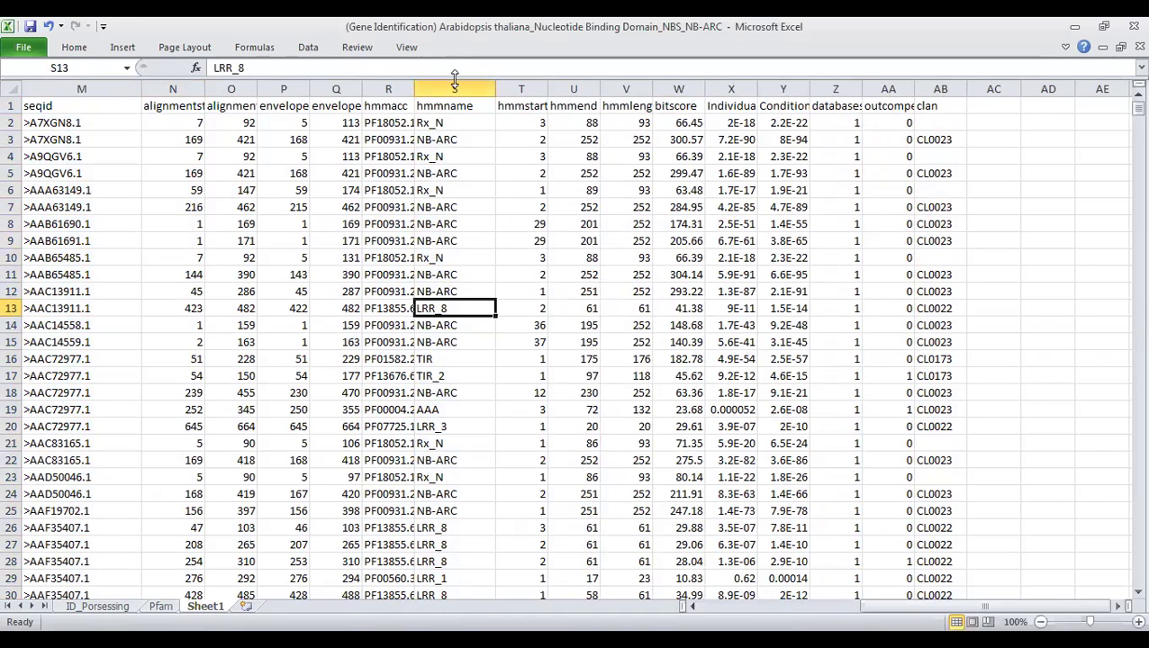
click(453, 81)
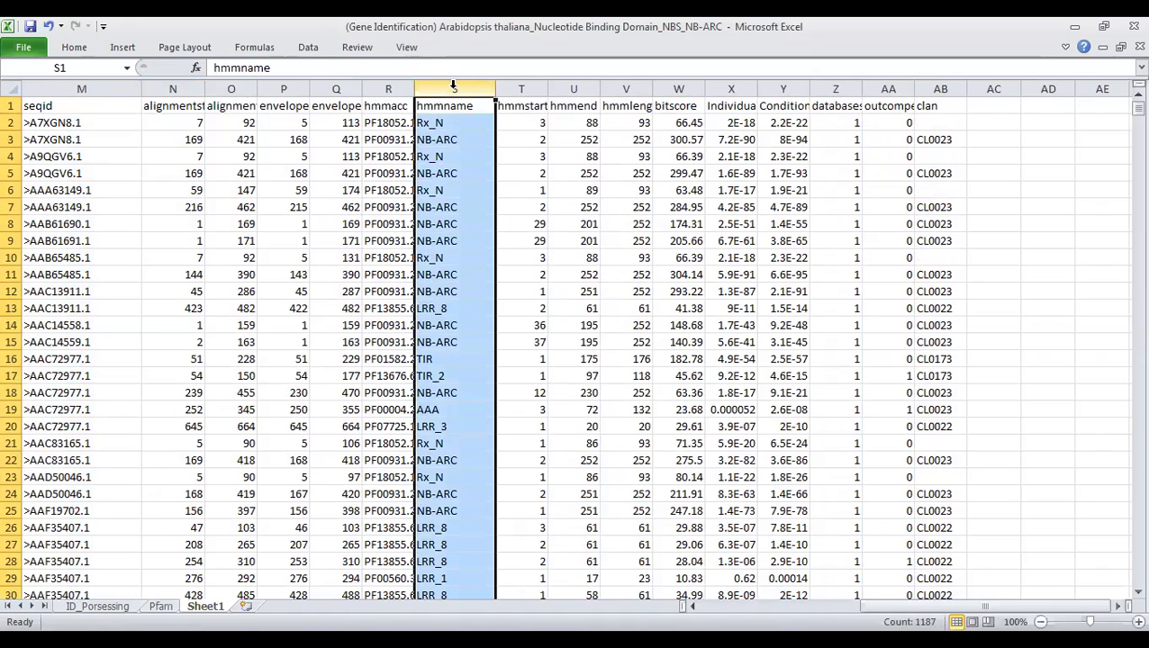
right_click(453, 83)
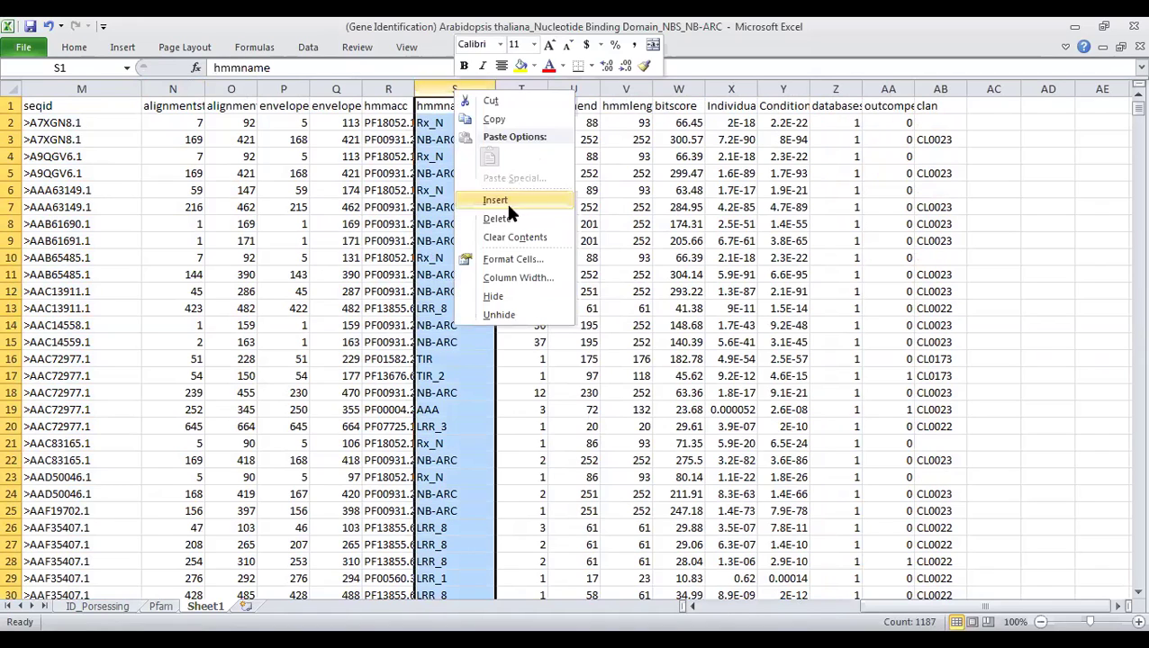
Copy hmmname column S and insert it as column O, right after alignmentstart.
click(497, 120)
click(240, 87)
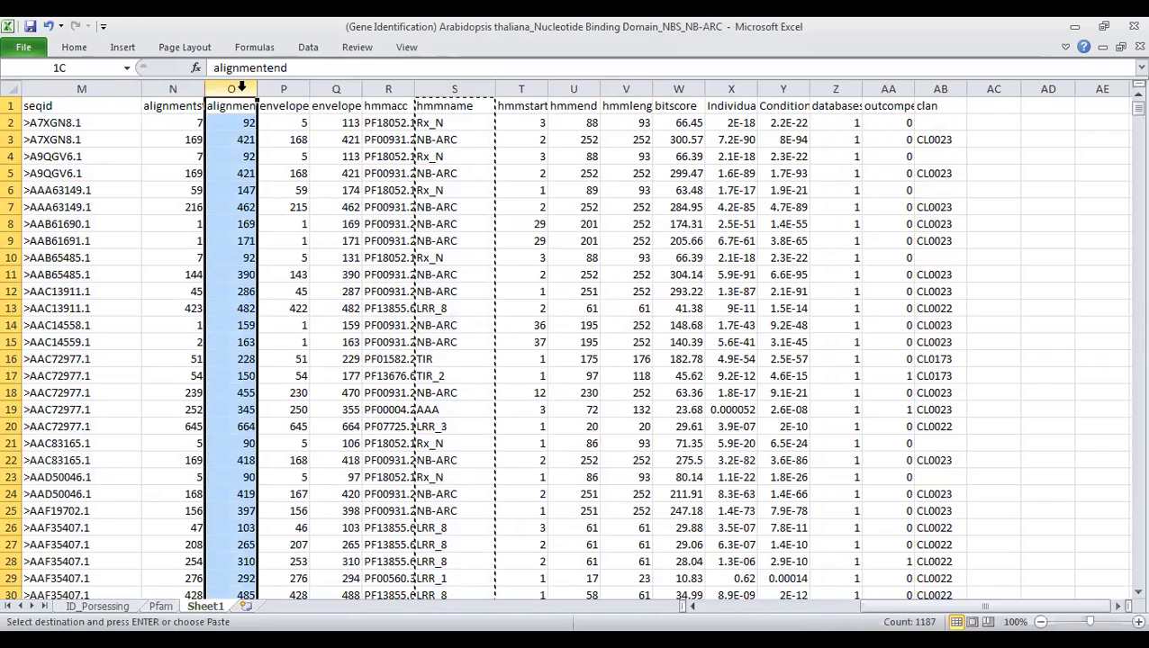
right_click(241, 86)
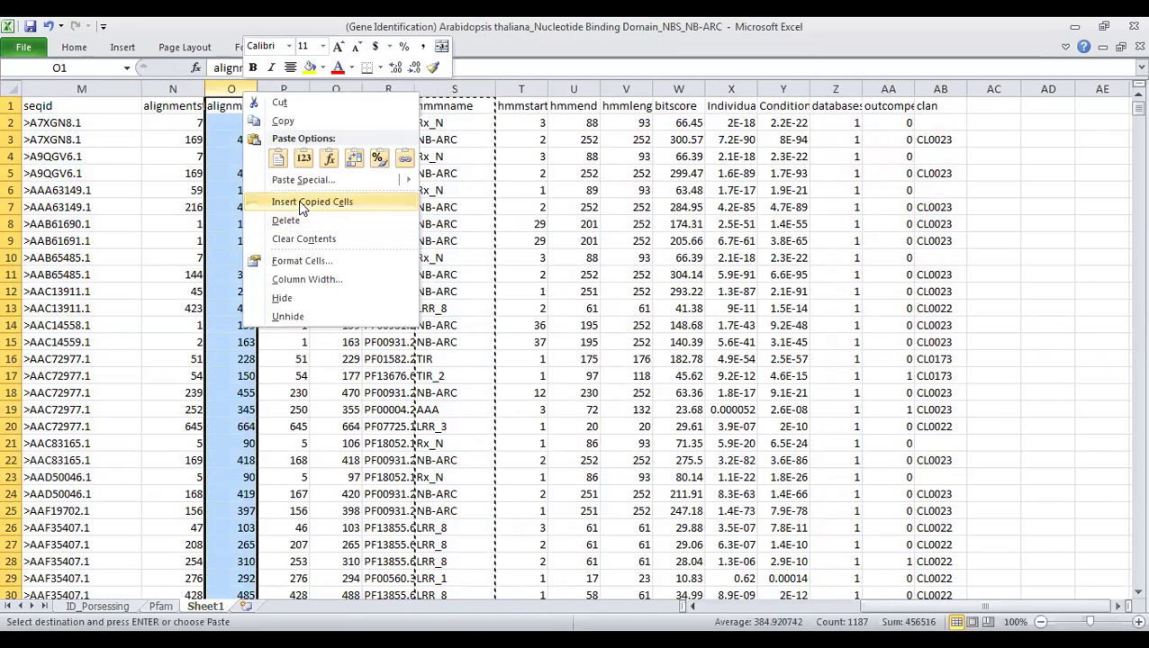
click(302, 203)
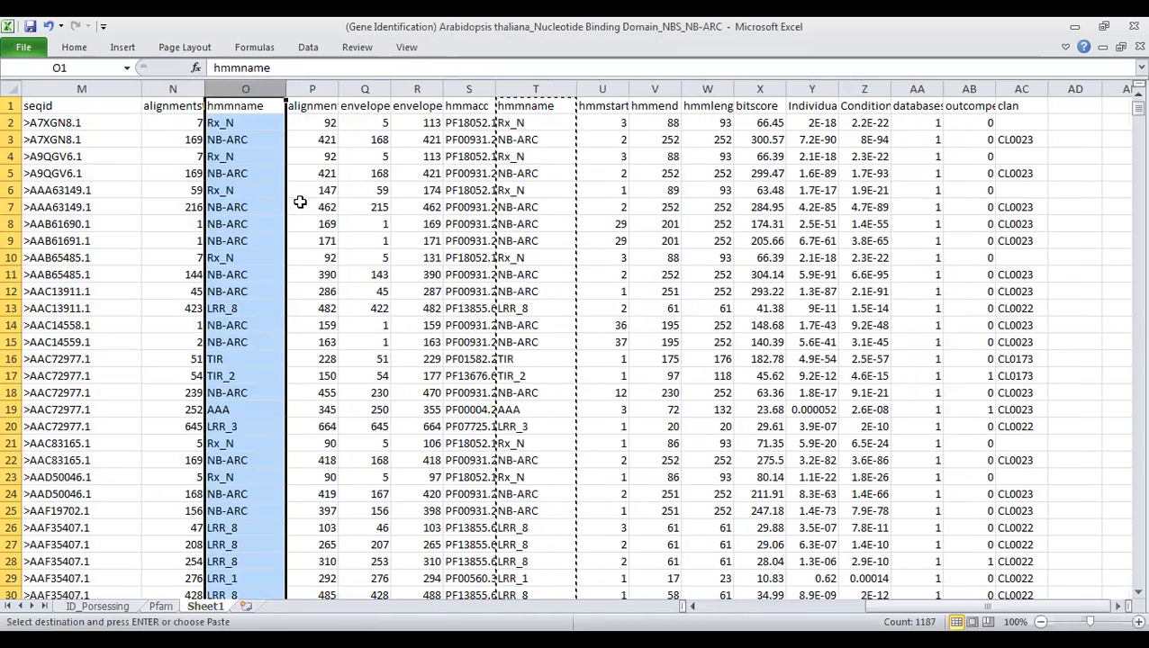
click(302, 206)
click(533, 289)
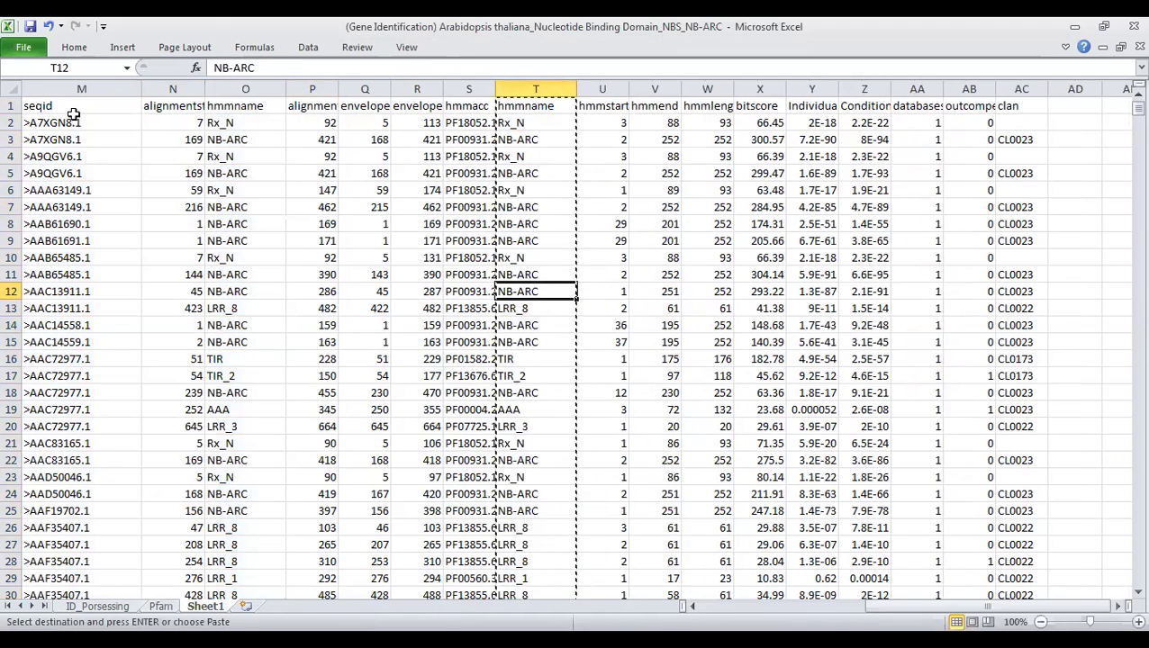
click(13, 106)
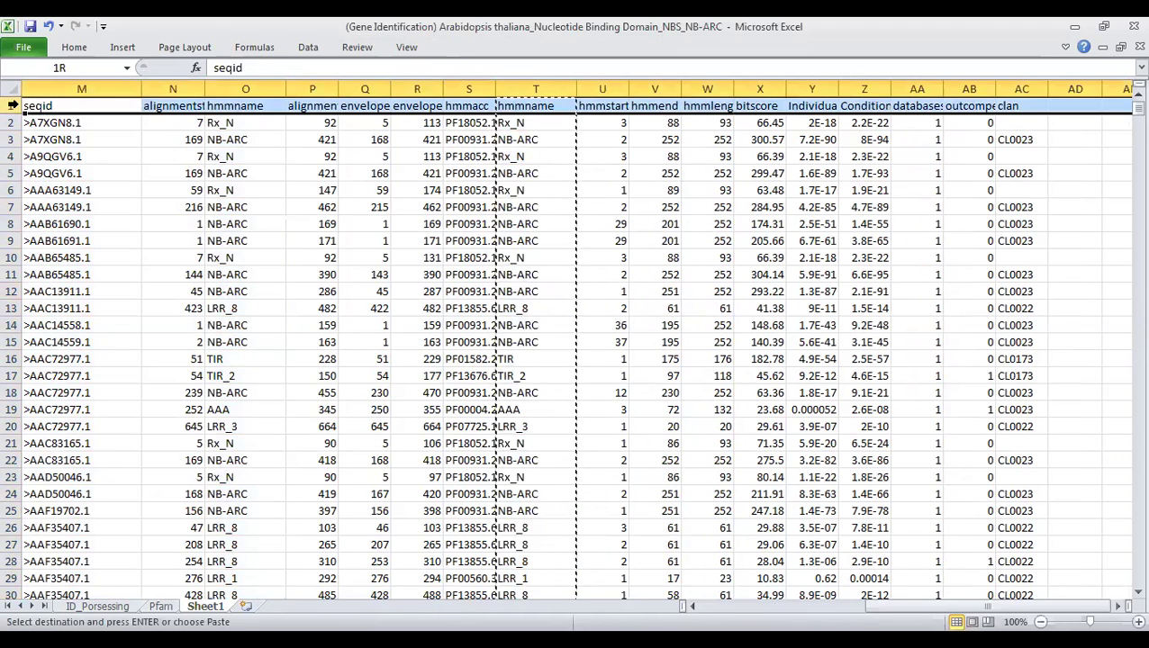
Delete the column-title row 1 from Sheet1.
right_click(13, 106)
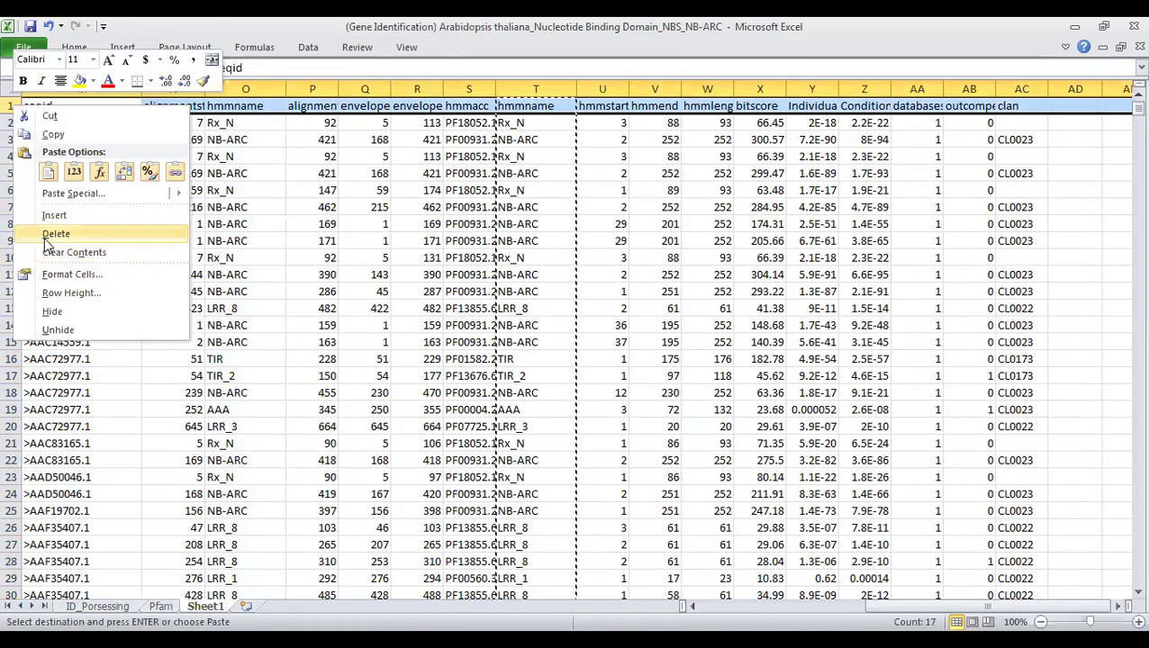
click(50, 235)
click(468, 257)
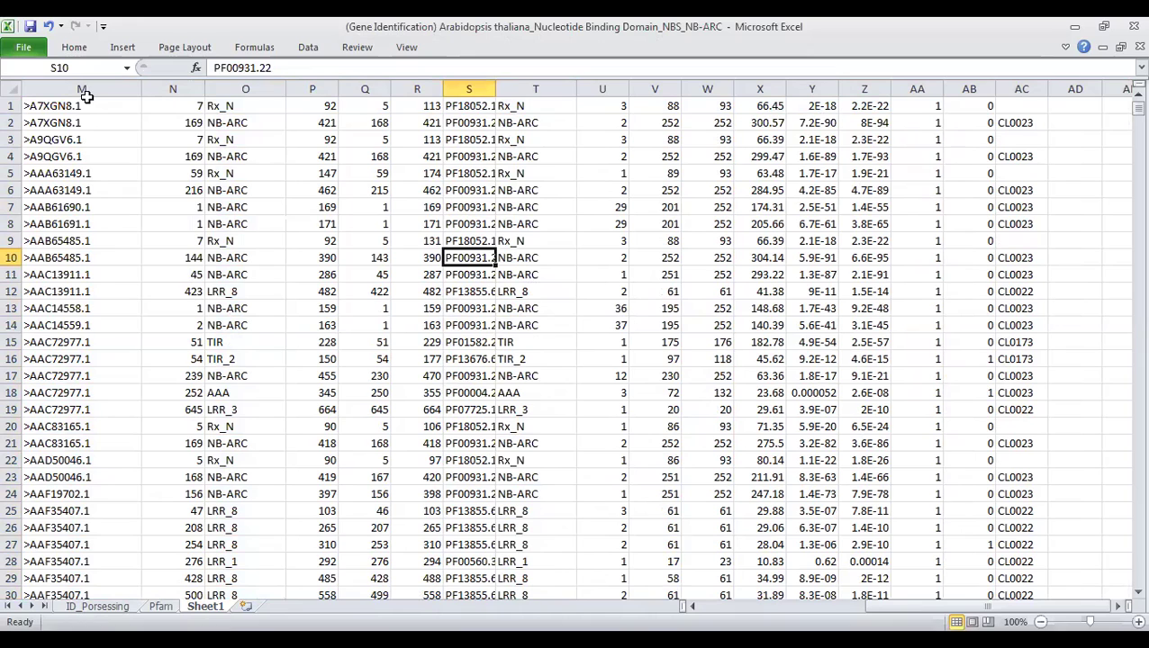
Select the sequence IDs down column M to the last row.
click(25, 110)
key(ctrl+shift+Down)
click(110, 223)
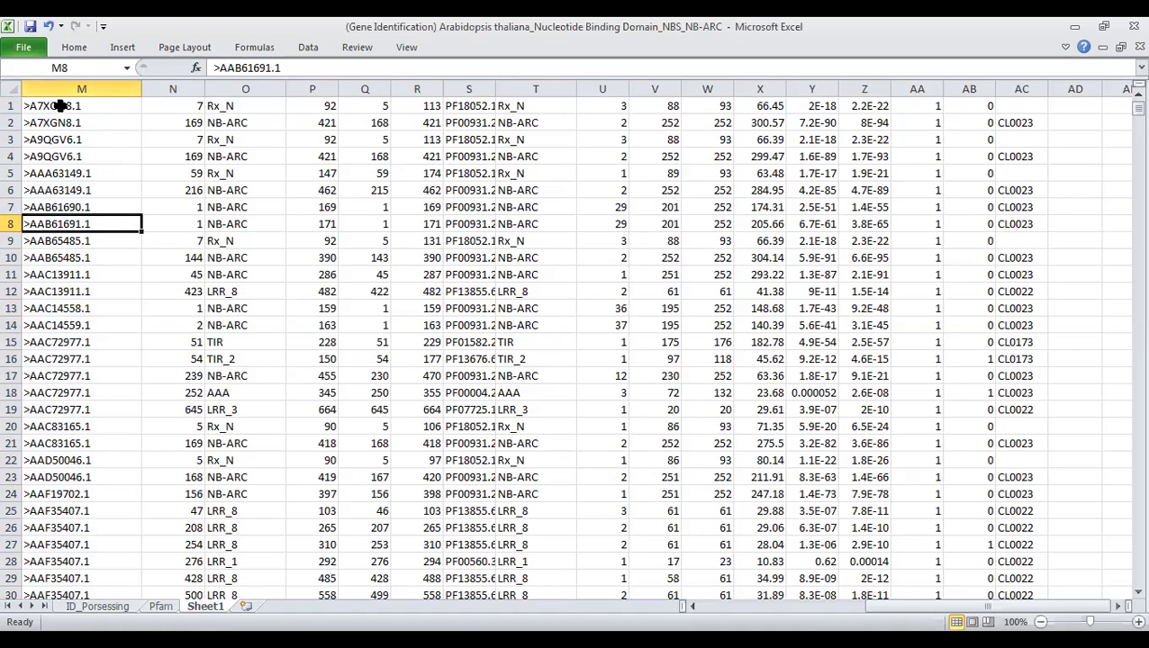
Copy columns M through T, from sequence IDs to the second hmmname column.
click(81, 86)
drag(81, 86, 534, 87)
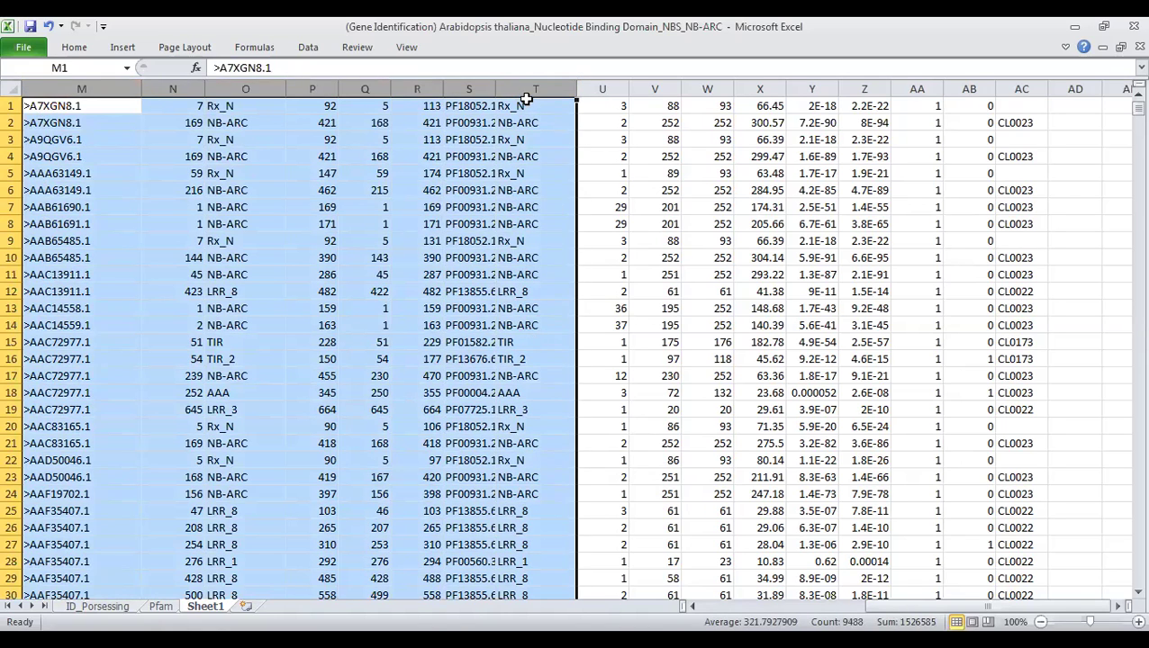
right_click(364, 89)
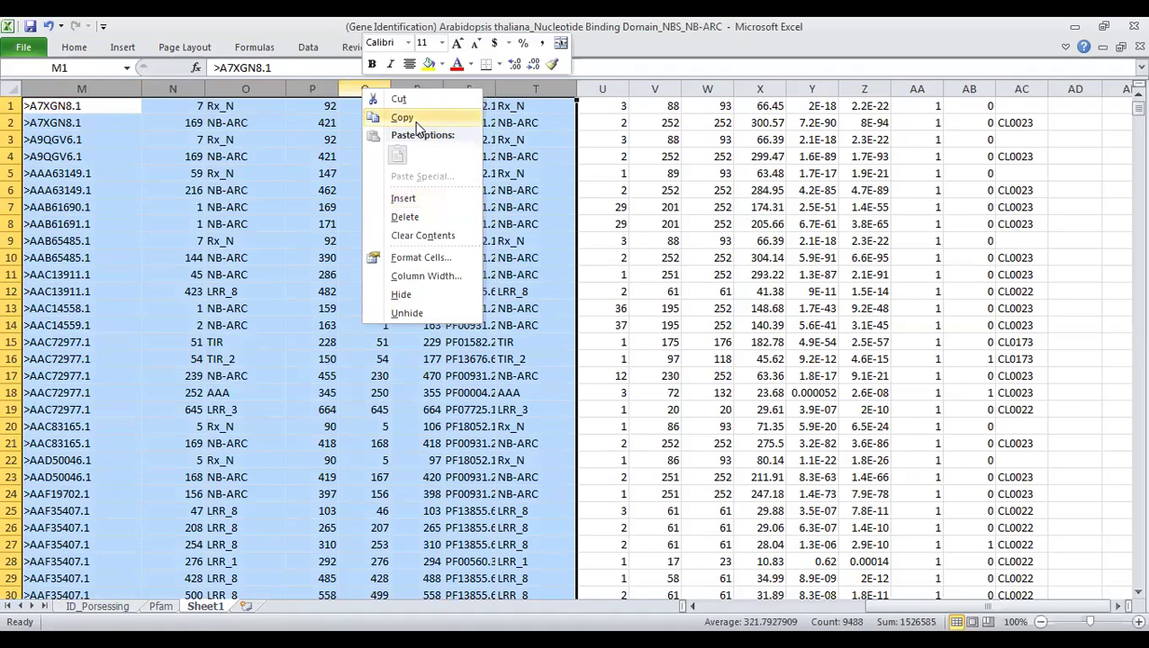
click(402, 118)
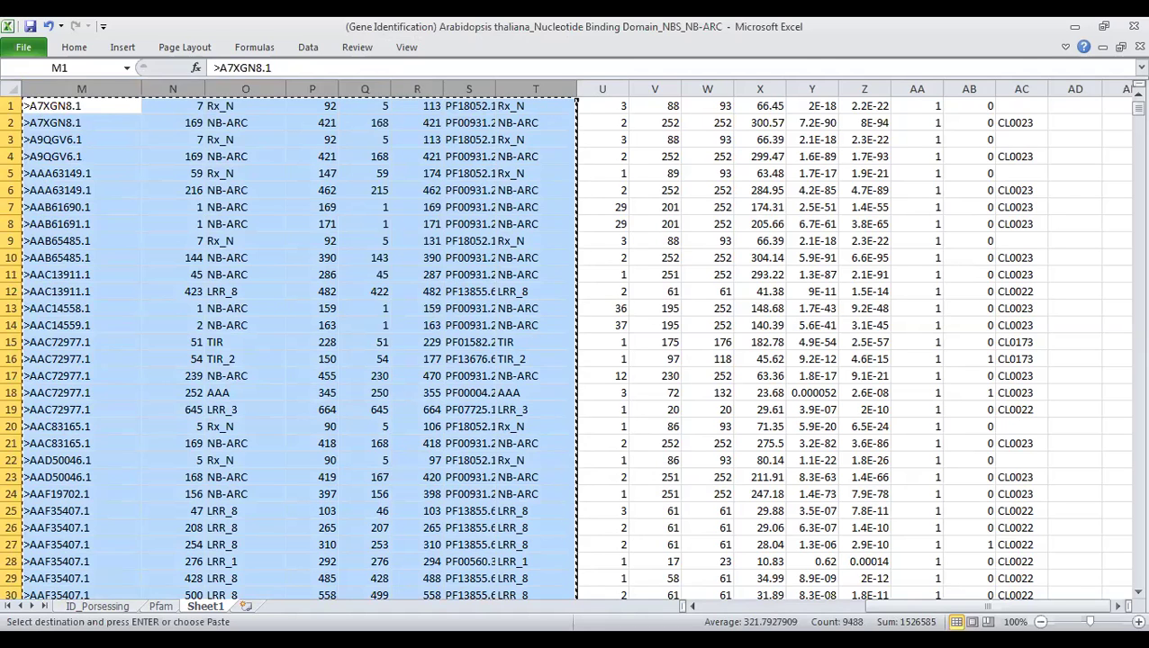
key(alt+Tab)
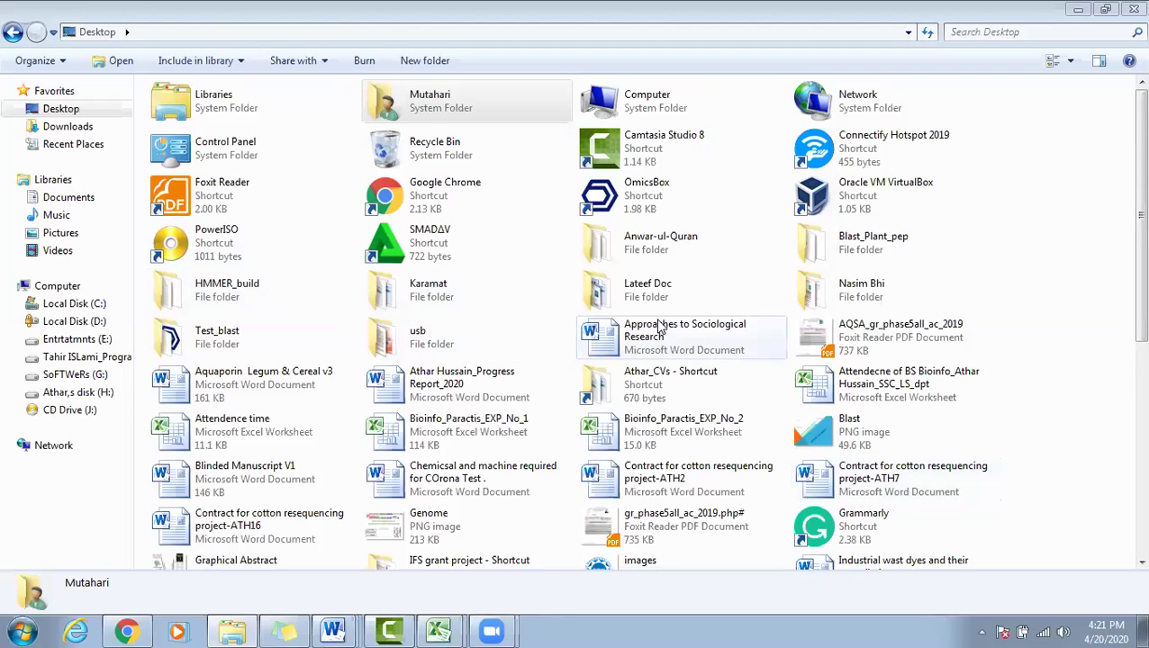
Navigate via UMT, Courses, Bioinformatics and Project into the Part 2 folder.
click(650, 430)
scroll(448, 513, down, 3)
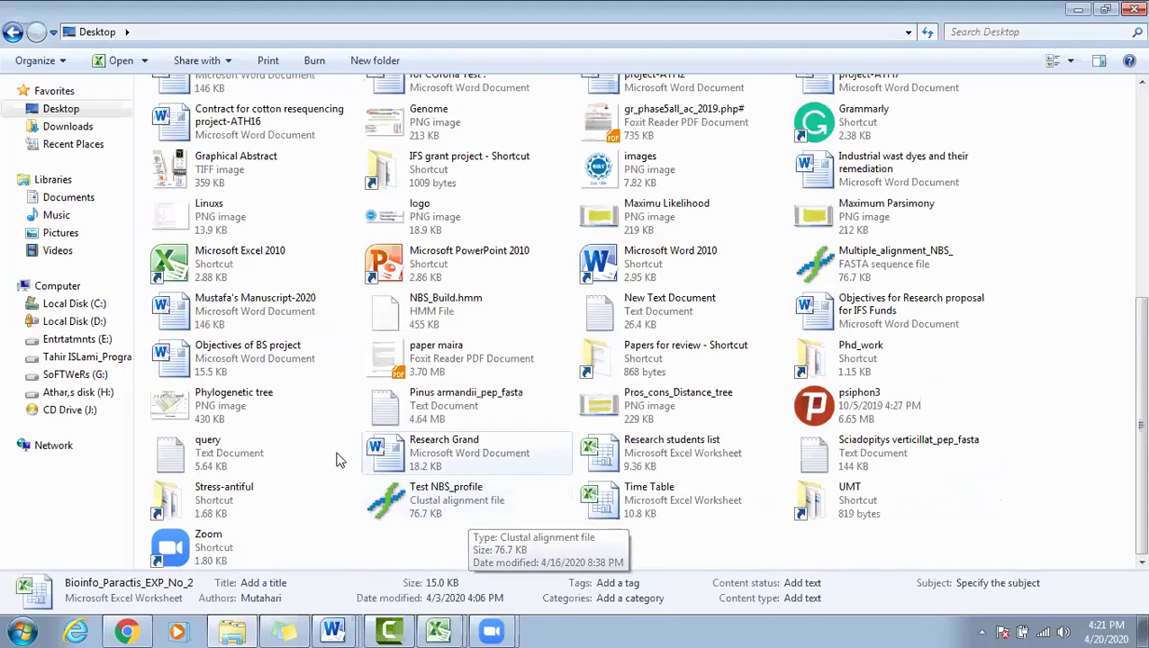
double_click(844, 507)
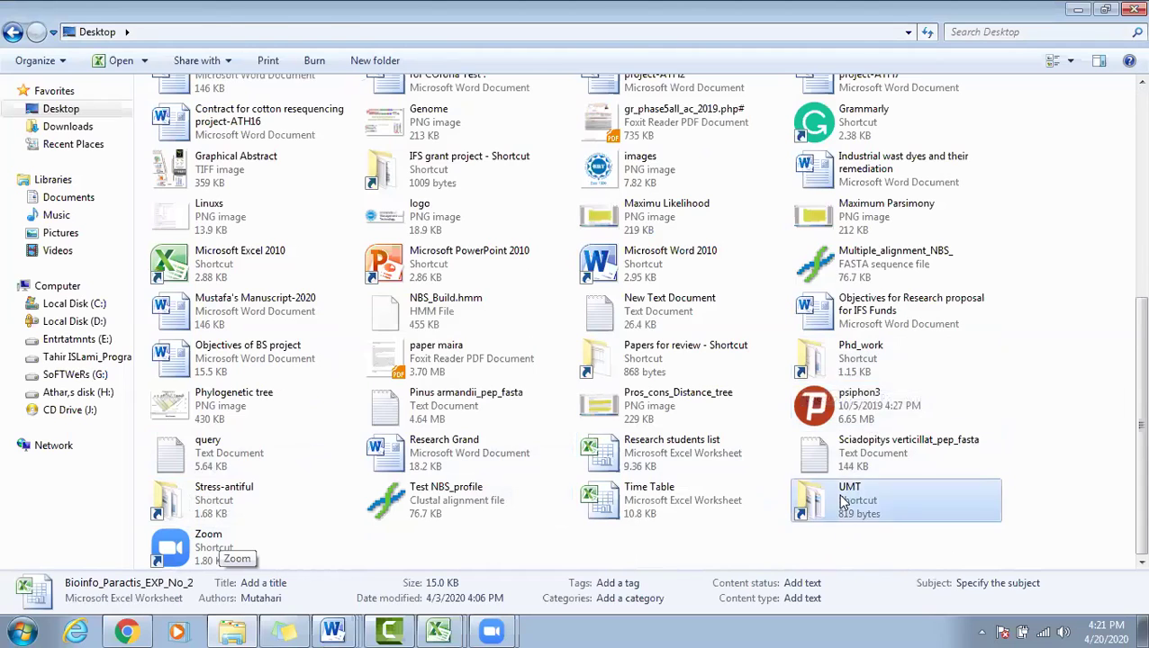
double_click(200, 114)
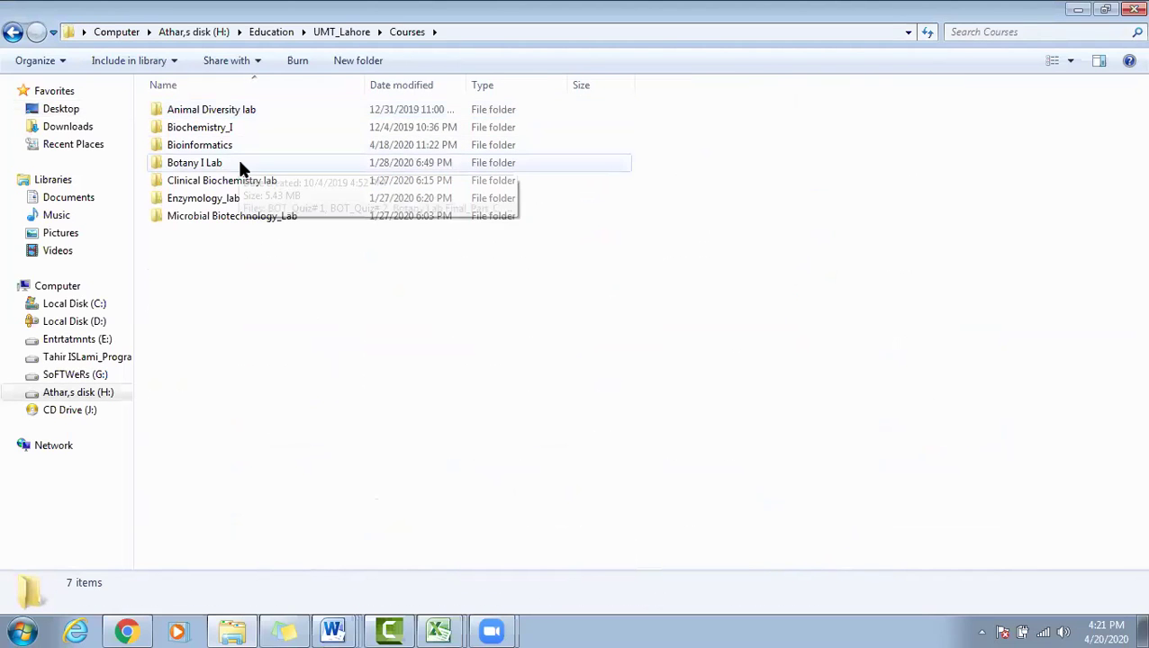
double_click(248, 146)
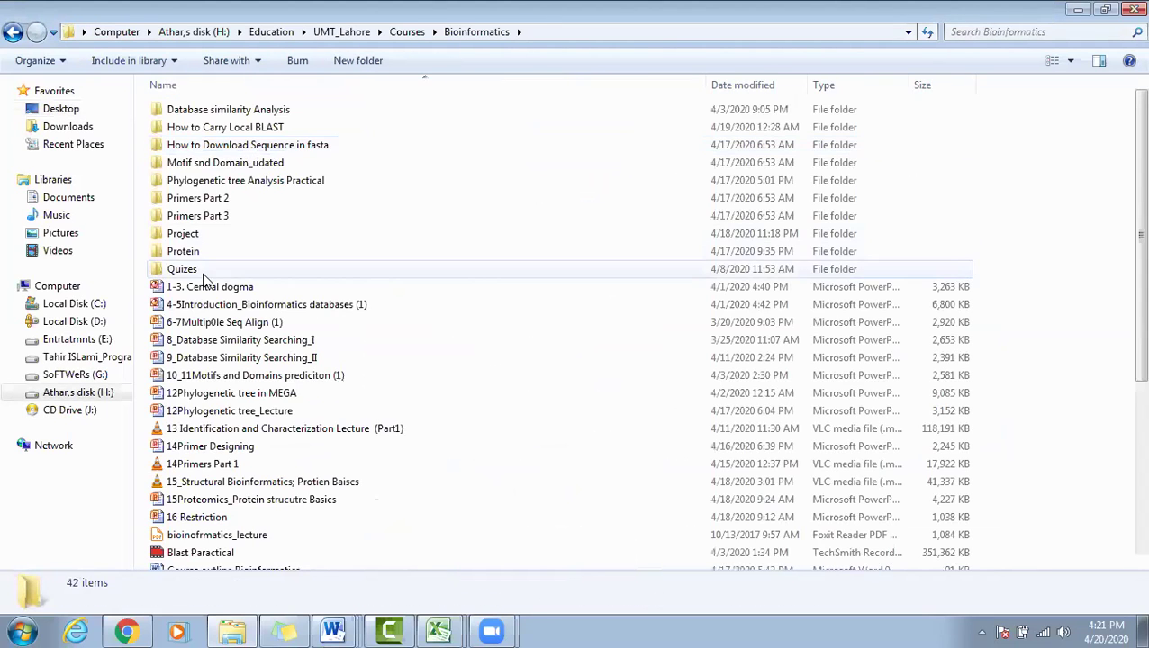
double_click(208, 238)
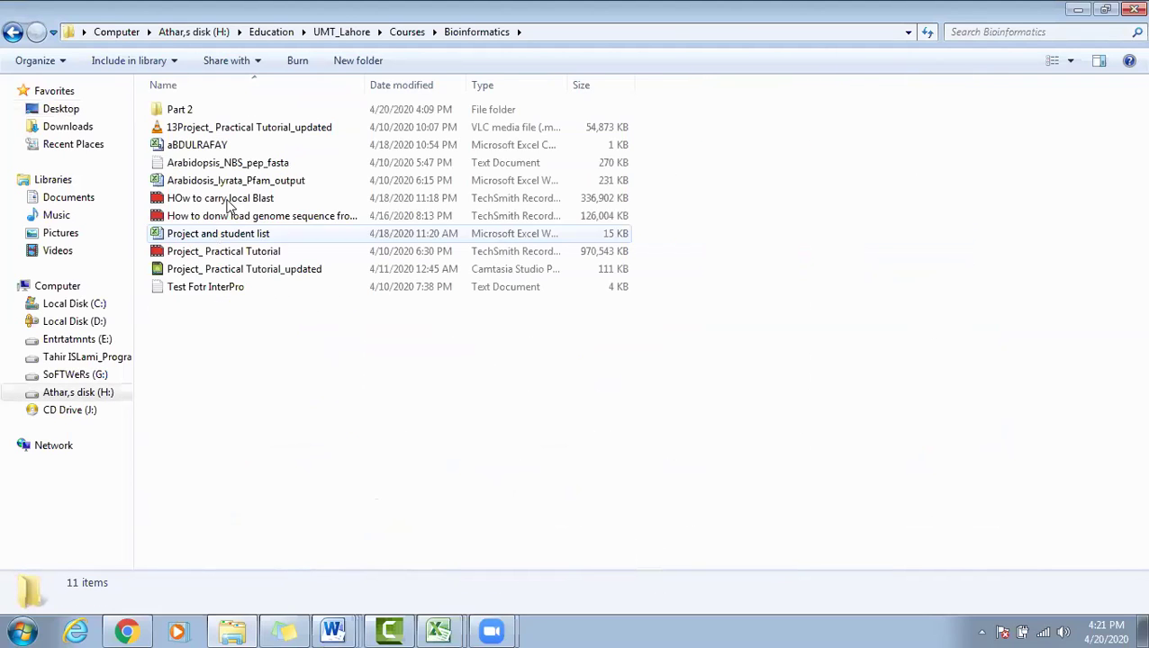
double_click(223, 109)
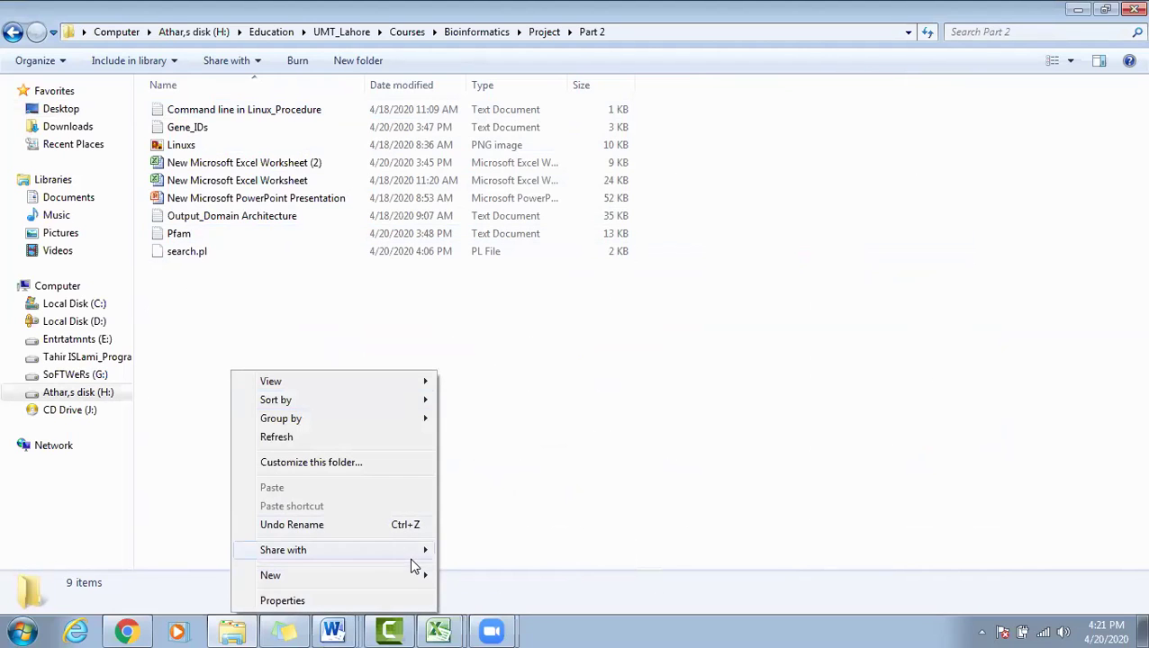
Create a new text document named PfamOutput in Part 2 and open it.
mouse_move(411, 576)
click(496, 521)
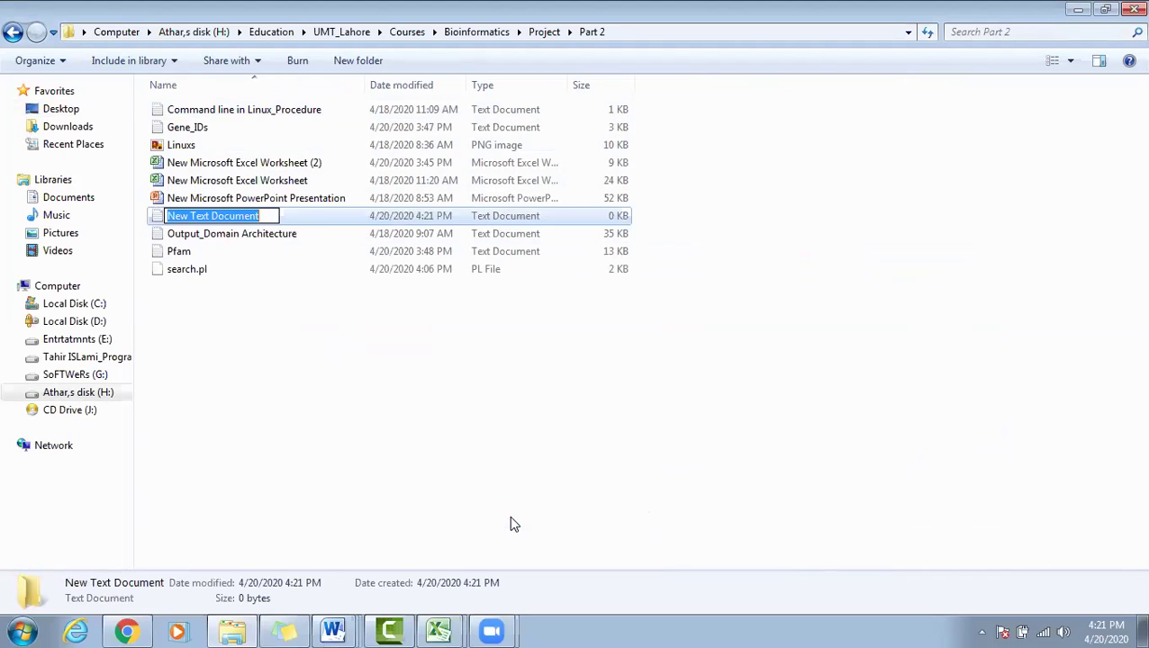
text(Pfam)
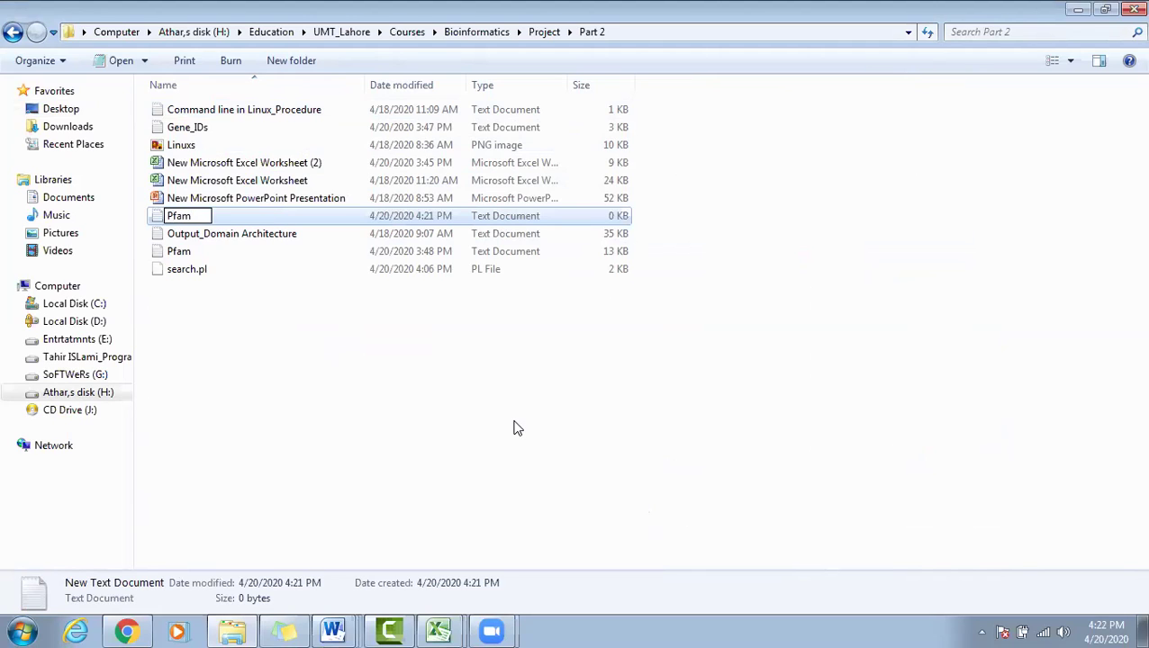
text(Output)
key(Return)
key(Return)
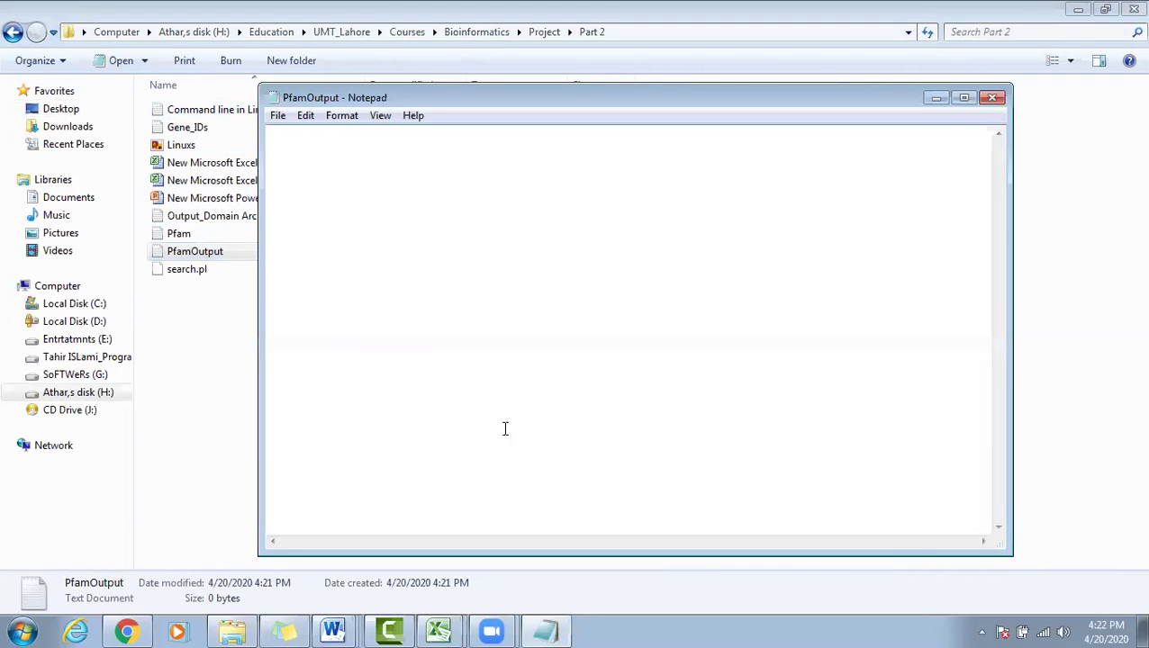
Copy columns M–T from the Gene Identification workbook and paste them into PfamOutput.
click(438, 629)
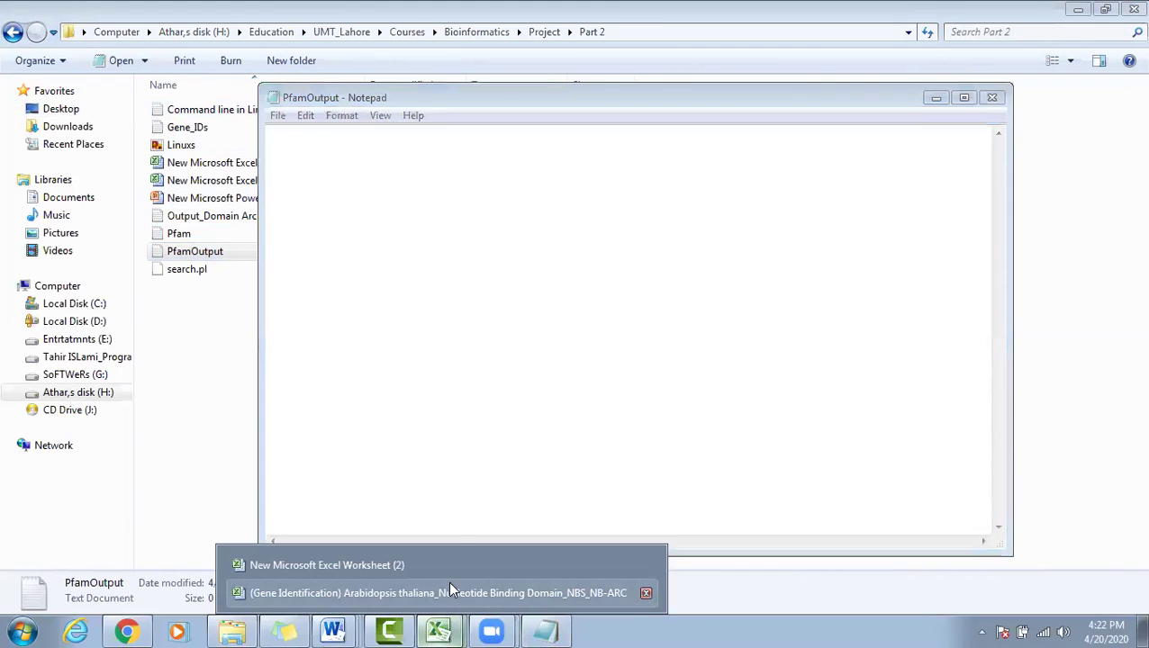
click(427, 596)
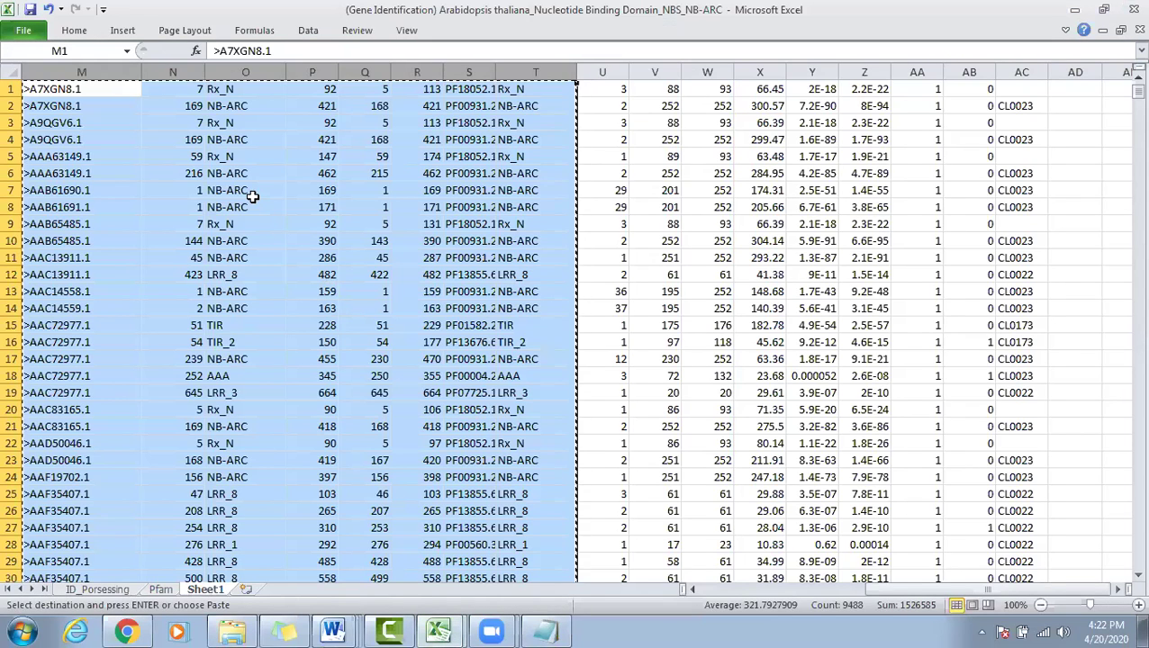
right_click(181, 113)
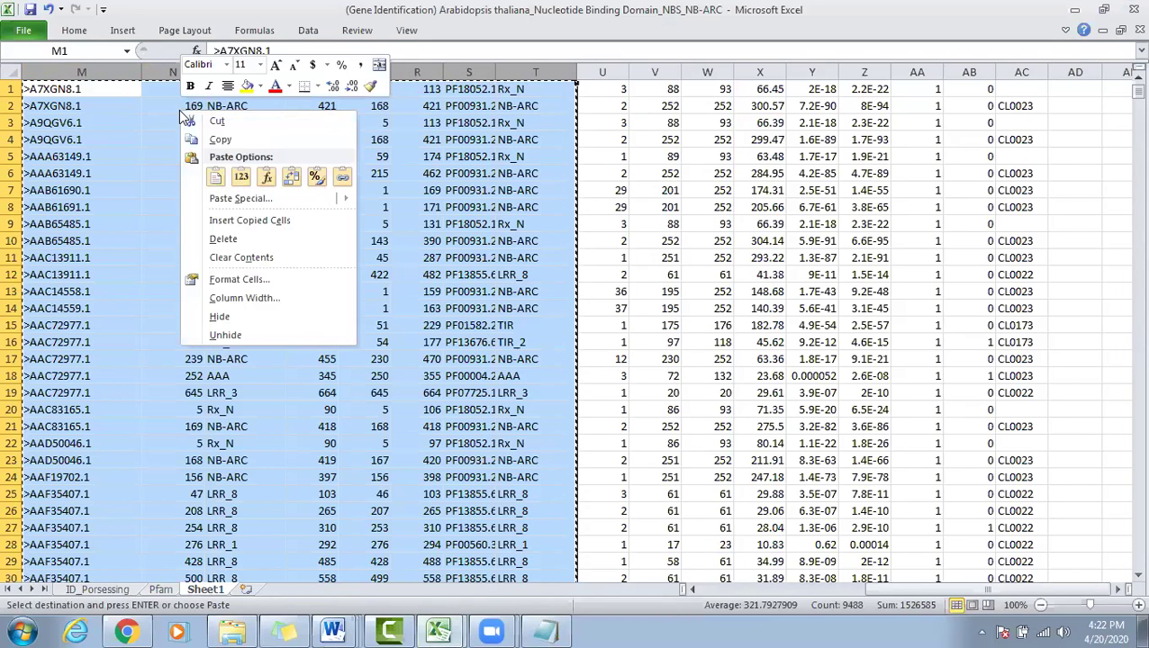
click(232, 139)
click(544, 631)
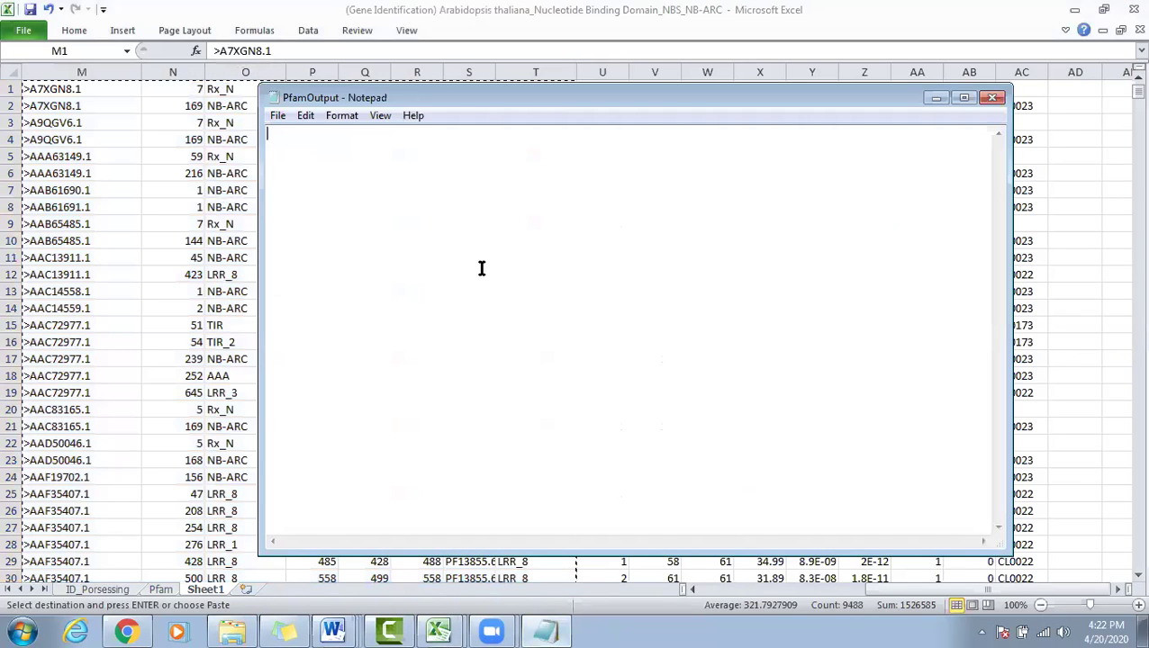
right_click(468, 245)
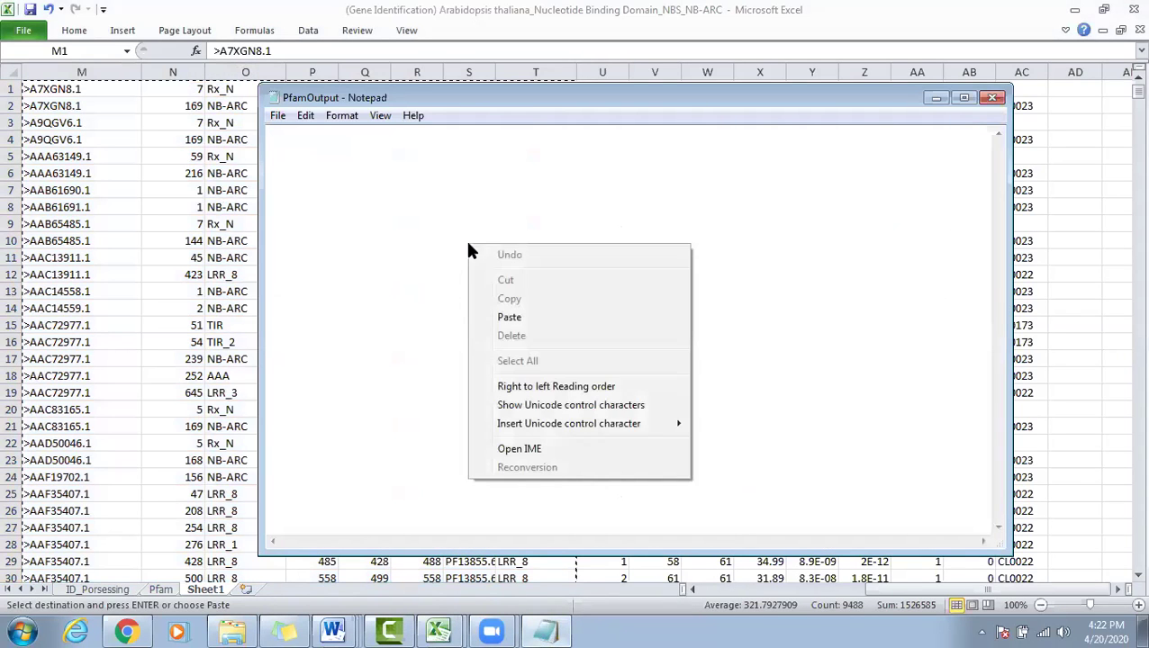
click(509, 318)
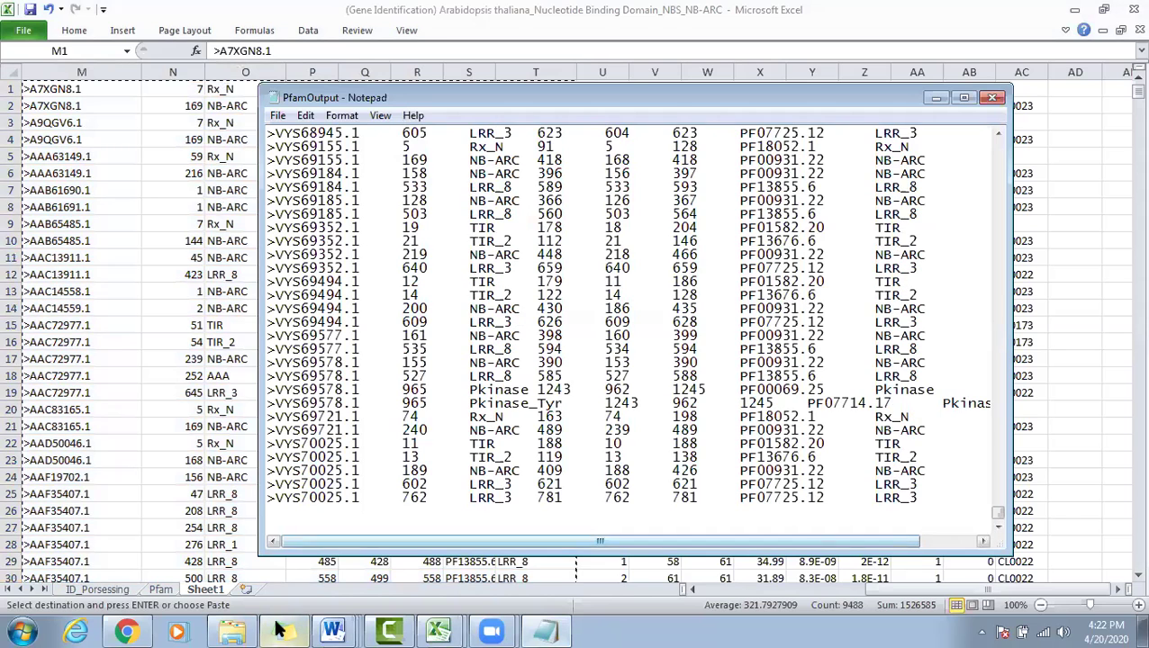
Delete the blank tab-filled lines after the last table row in PfamOutput.
double_click(265, 514)
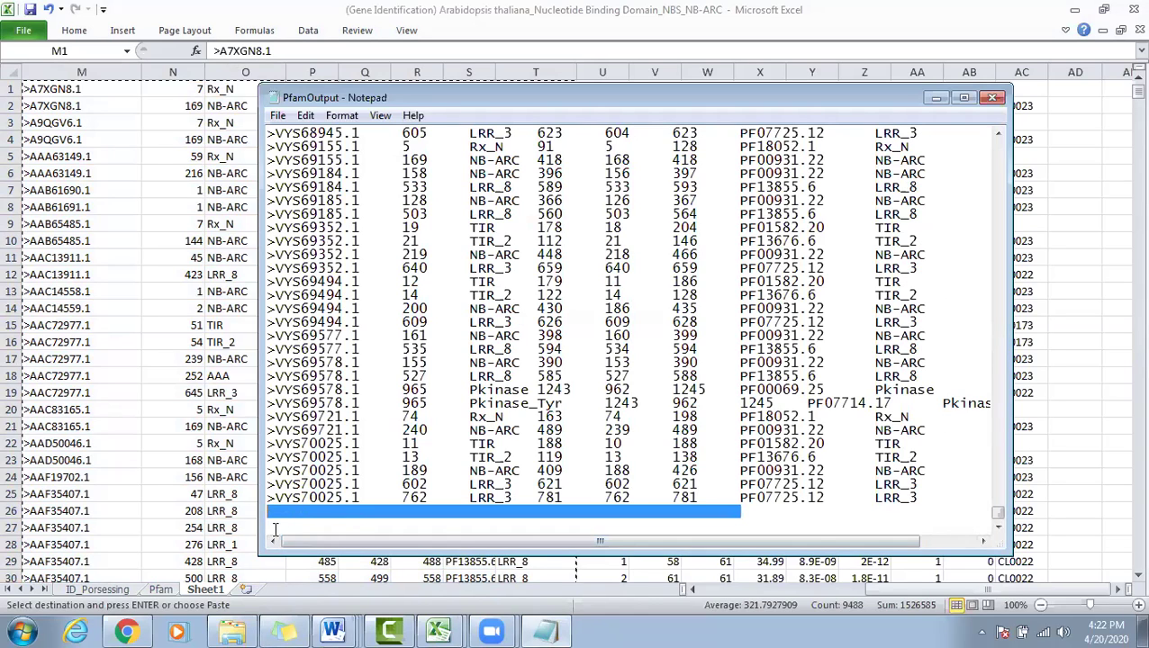
click(275, 528)
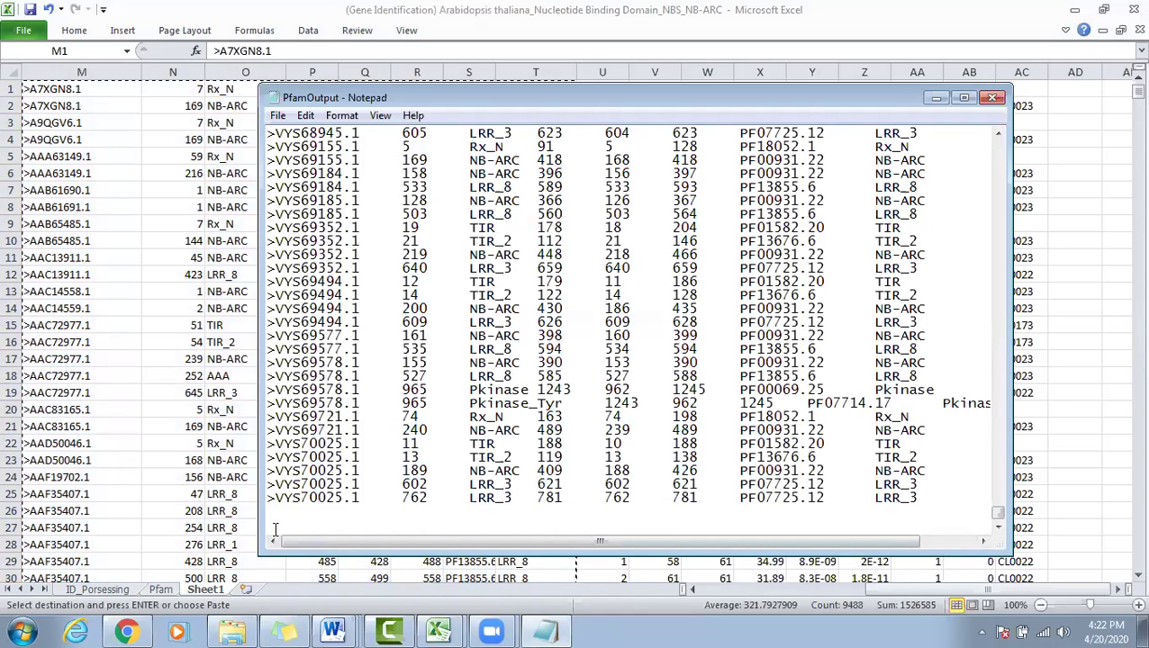
key(BackSpace)
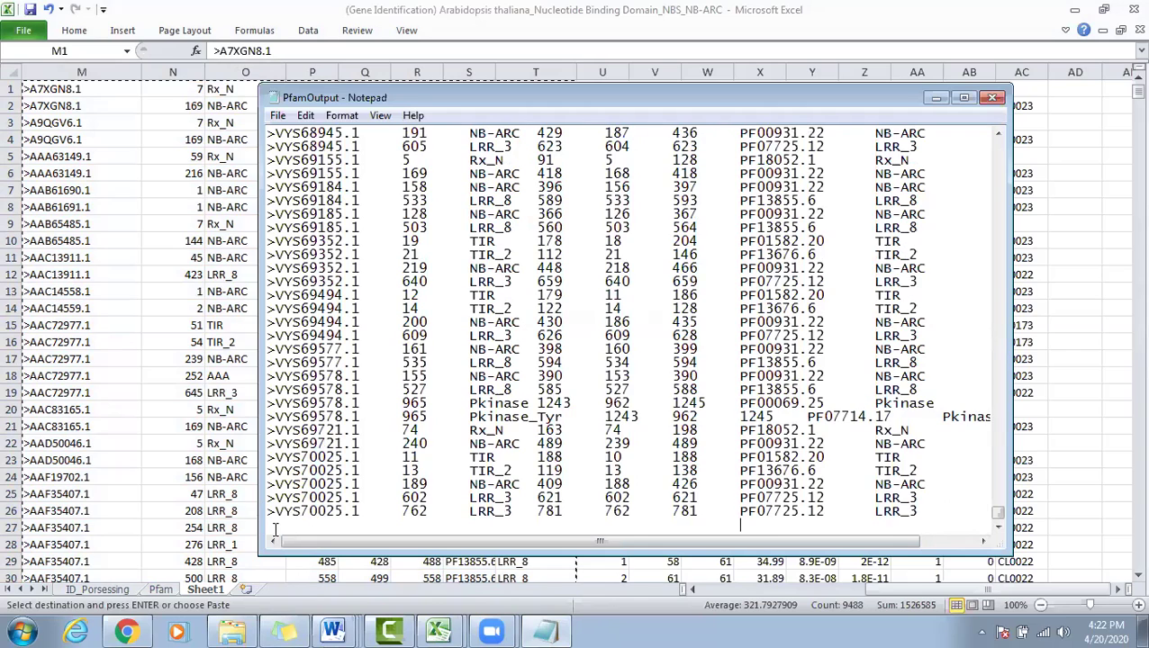
key(Return)
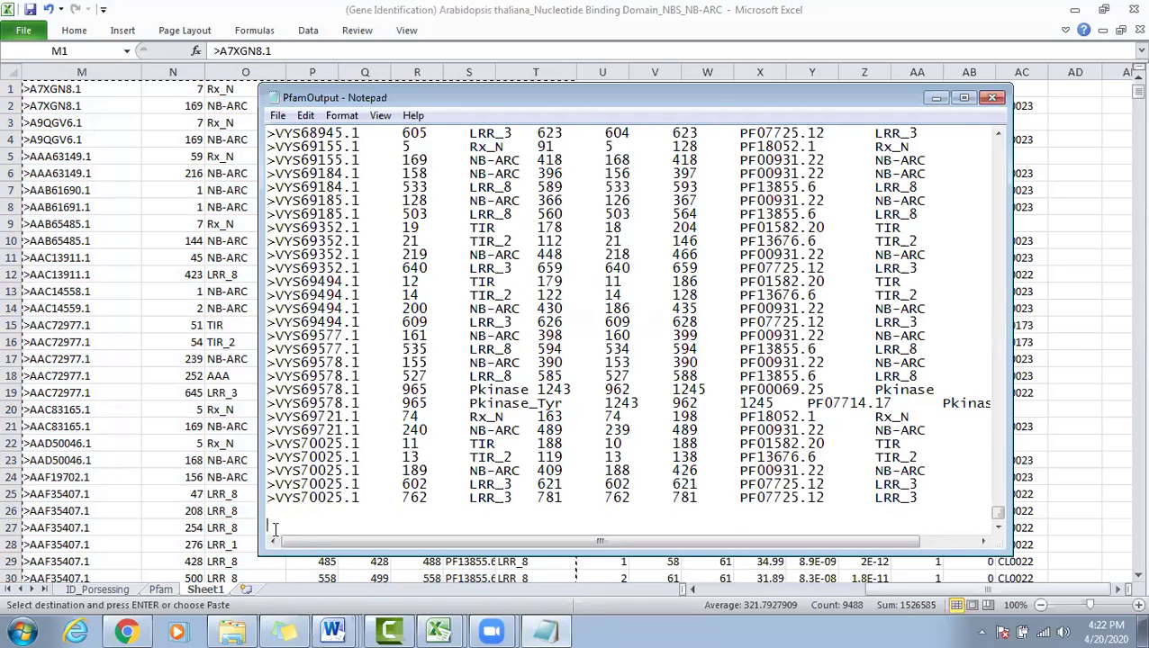
key(shift+Up)
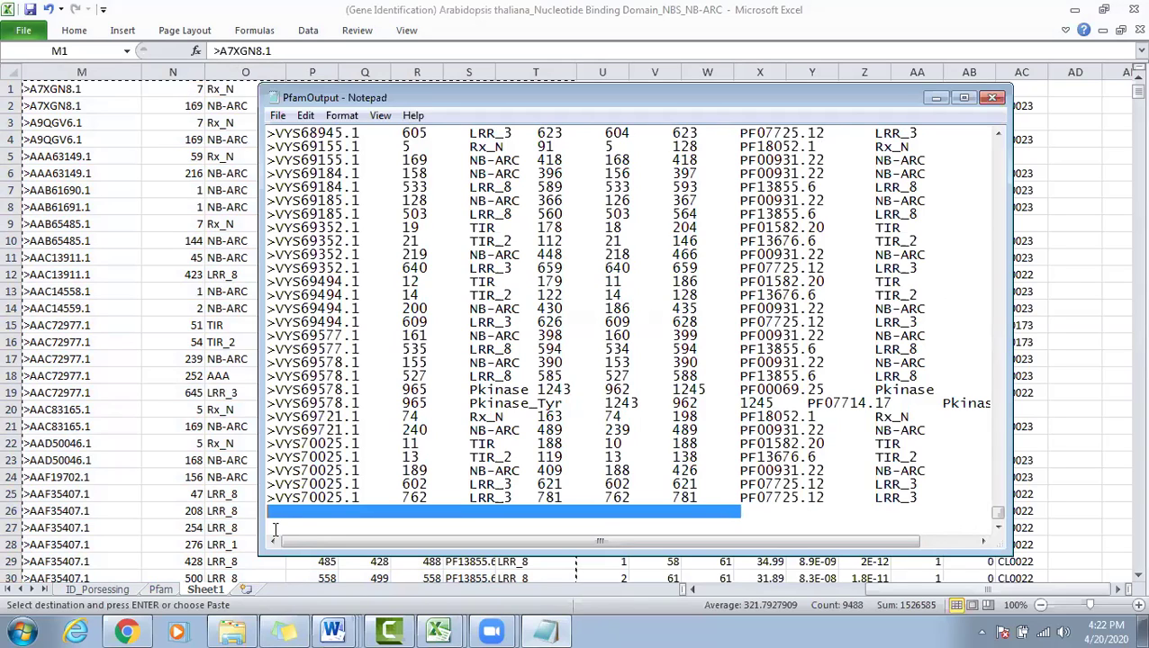
key(BackSpace)
scroll(275, 530, up, 1)
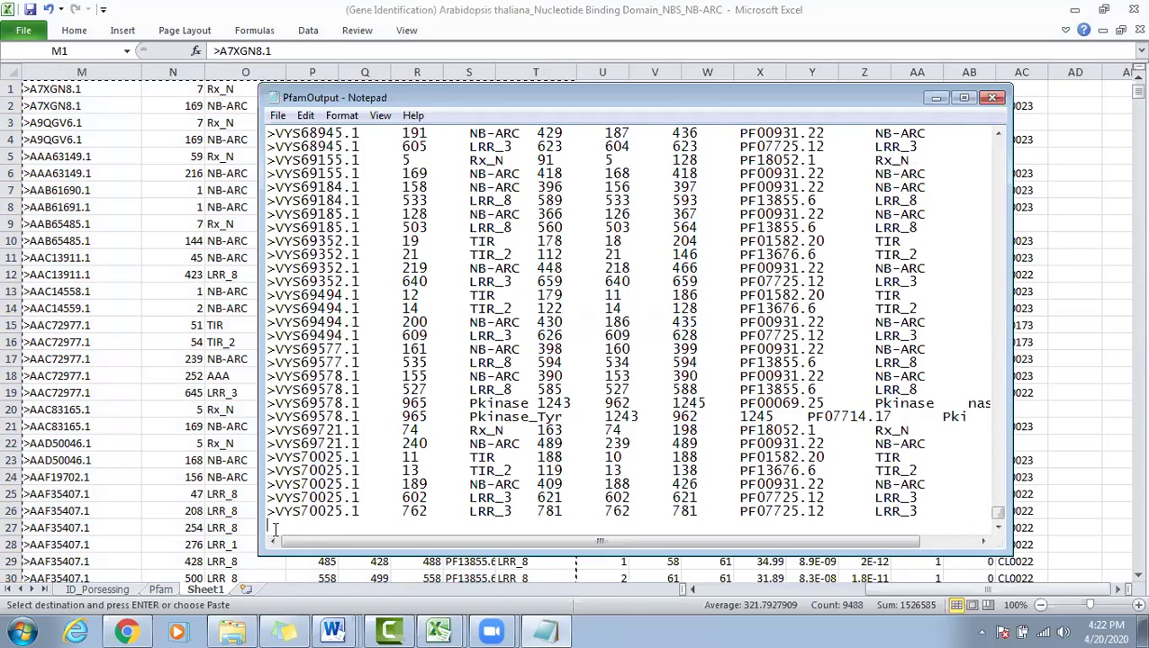
key(BackSpace)
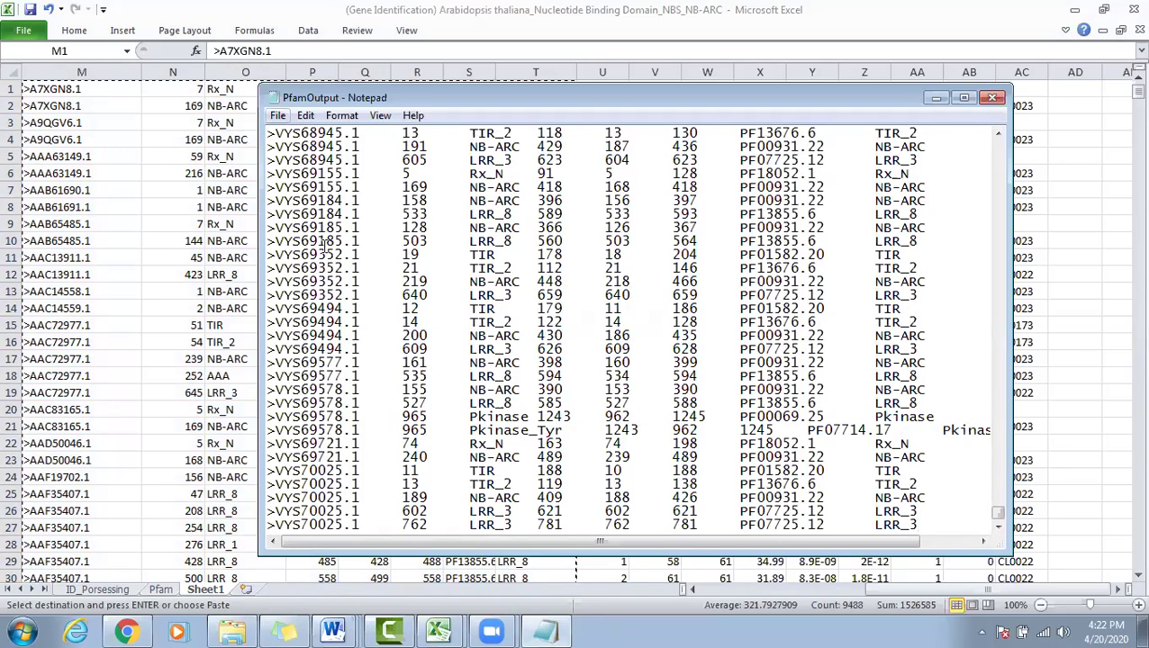
Save the edited PfamOutput file and close Notepad.
click(277, 115)
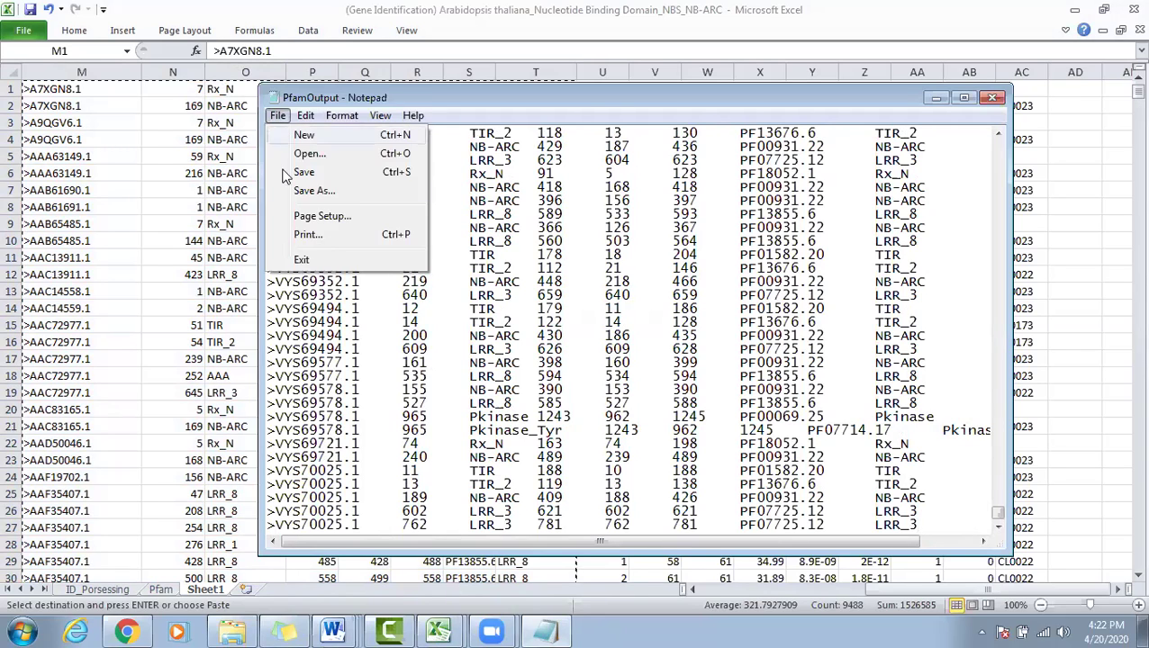
click(330, 173)
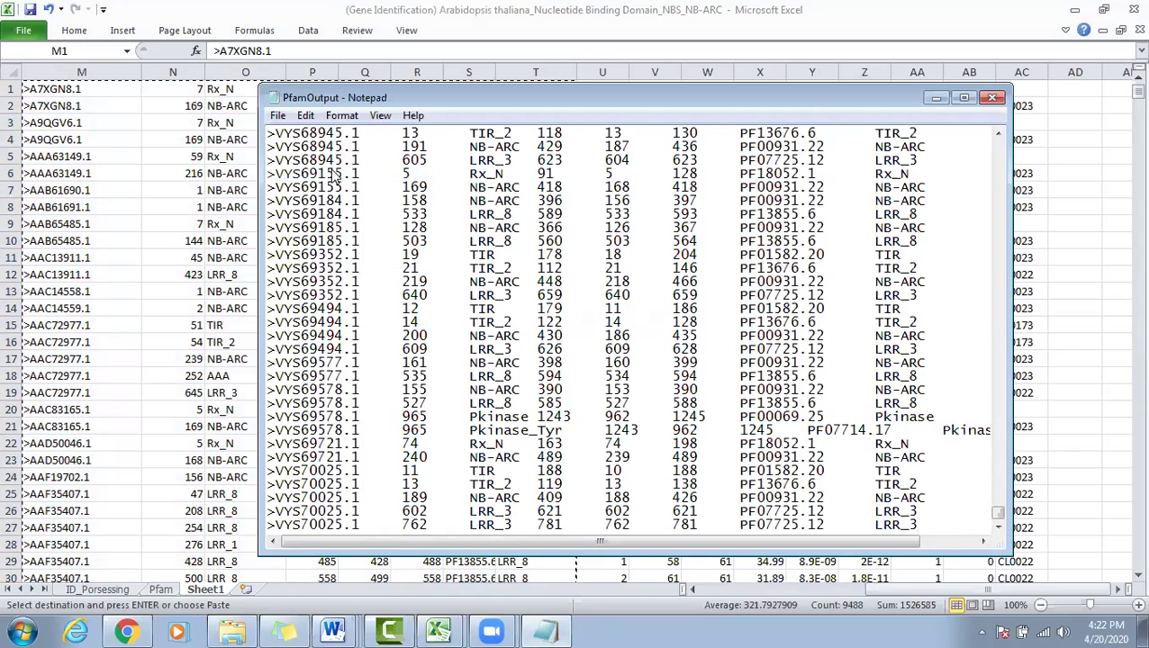
click(995, 99)
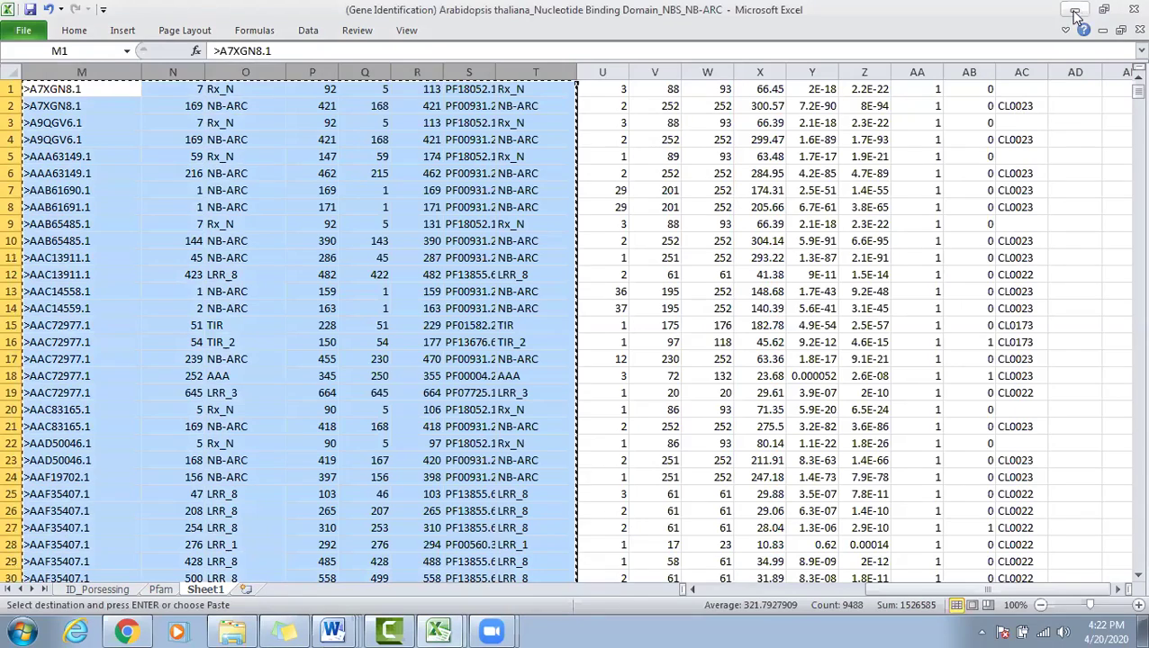
Rename PfamOutput to PfamOutput1 in Explorer, then open the Gene_IDs text file.
click(1074, 9)
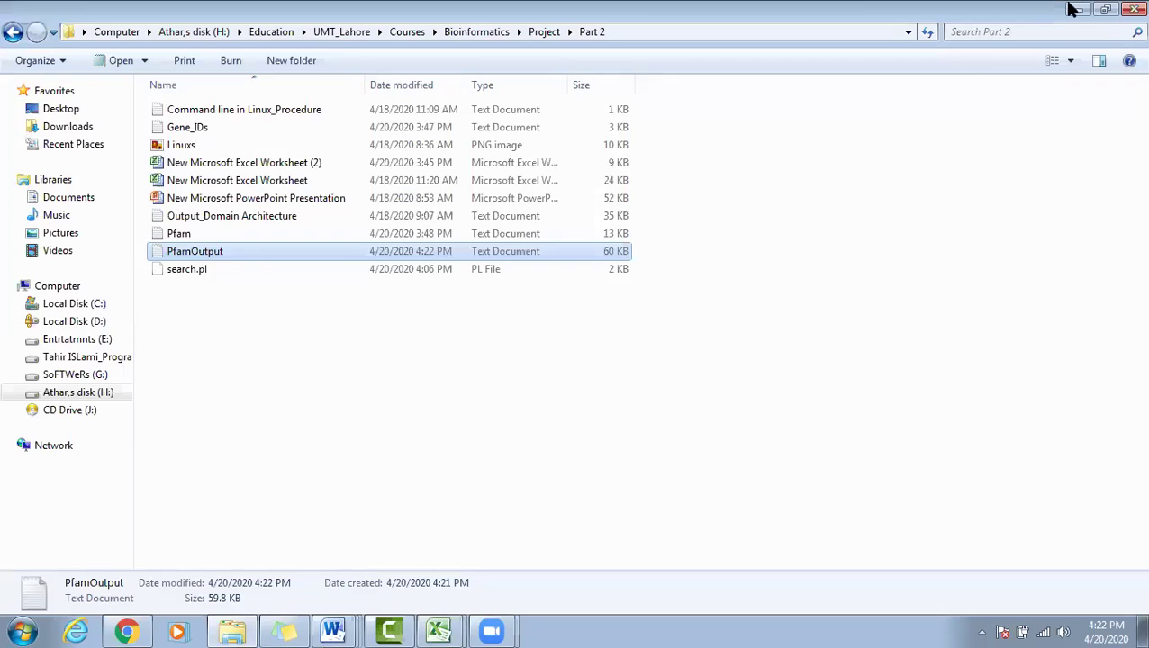
click(230, 251)
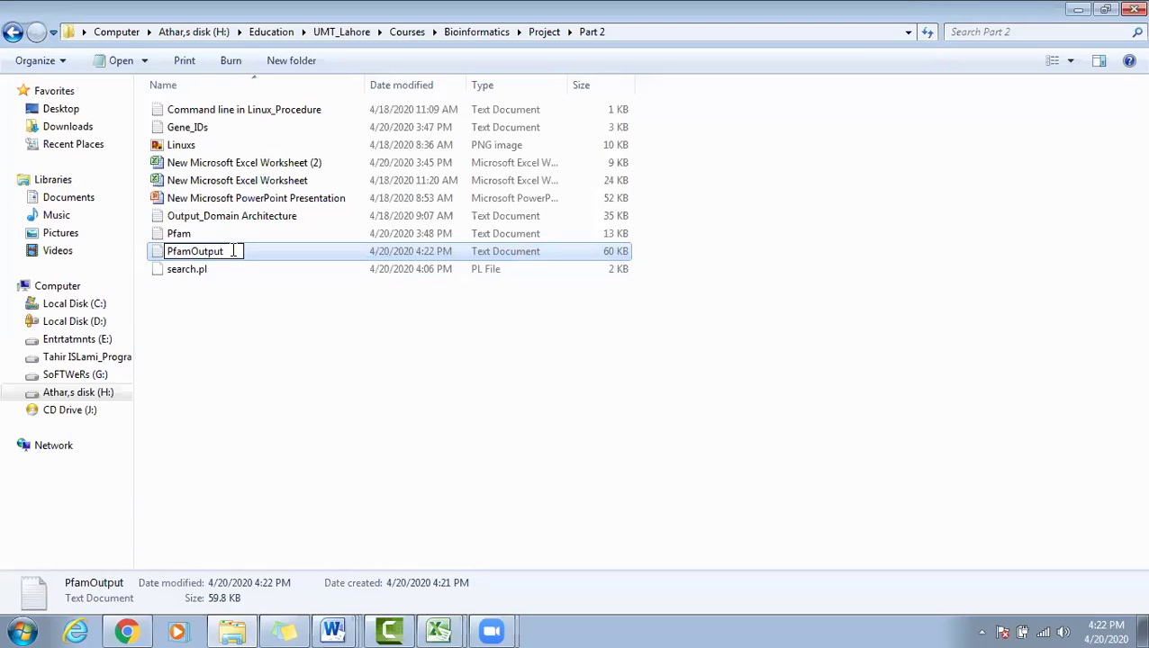
text(1)
key(Return)
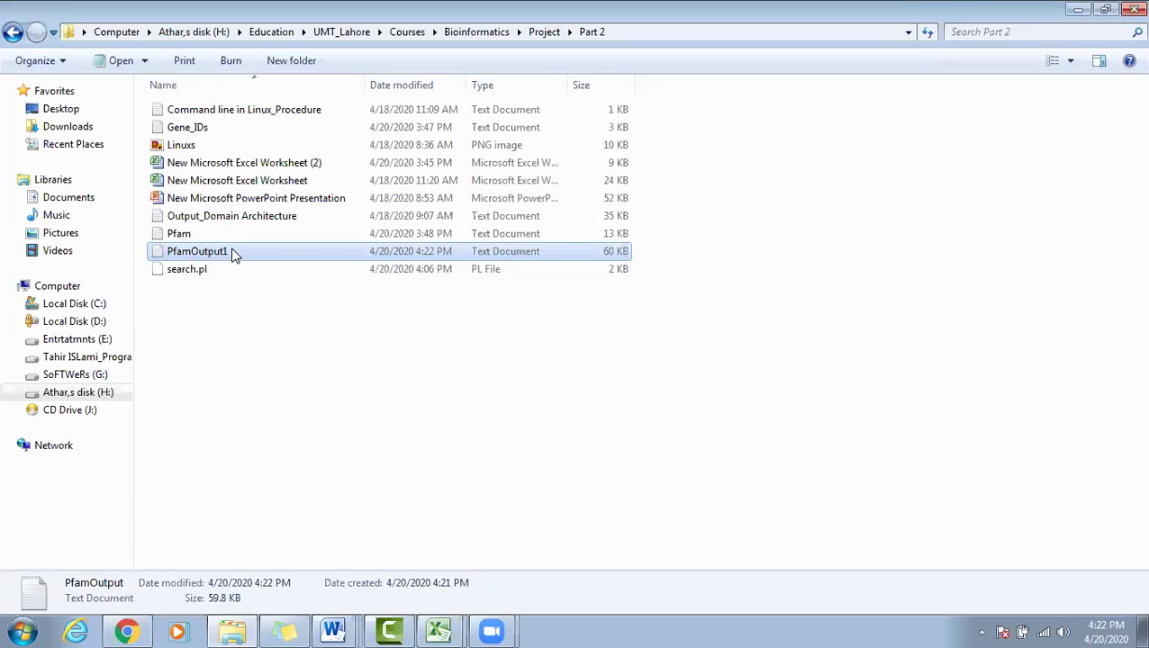
click(313, 306)
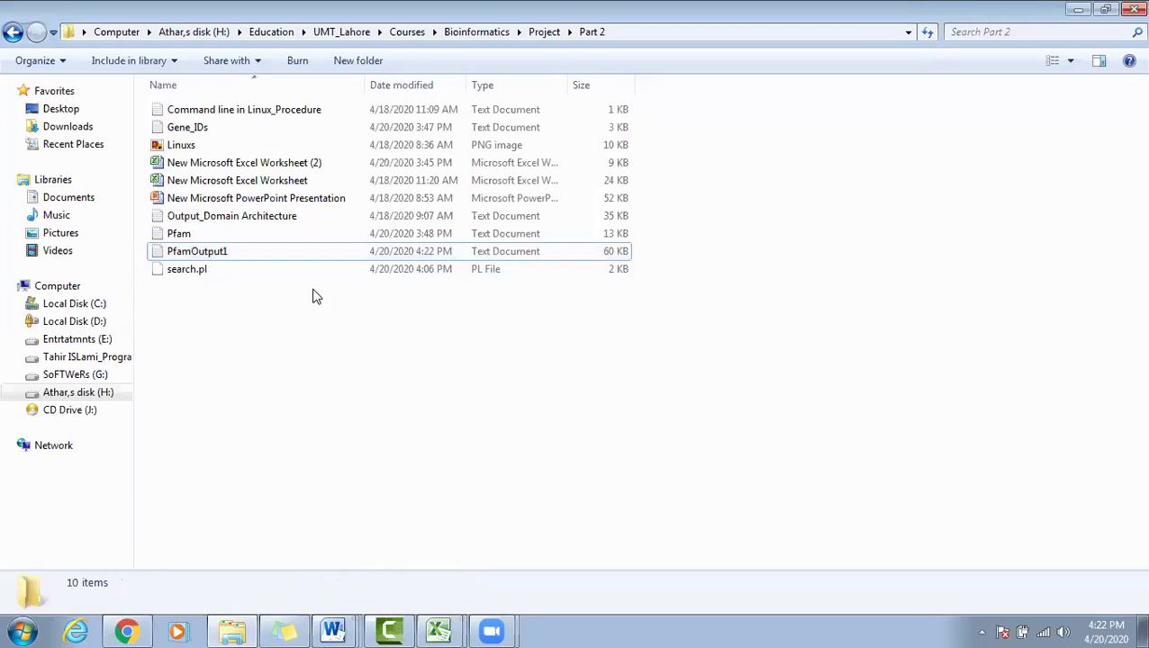
double_click(216, 131)
Delete all old XP_ IDs from Gene_IDs and return to the gene identification workbook.
key(ctrl+a)
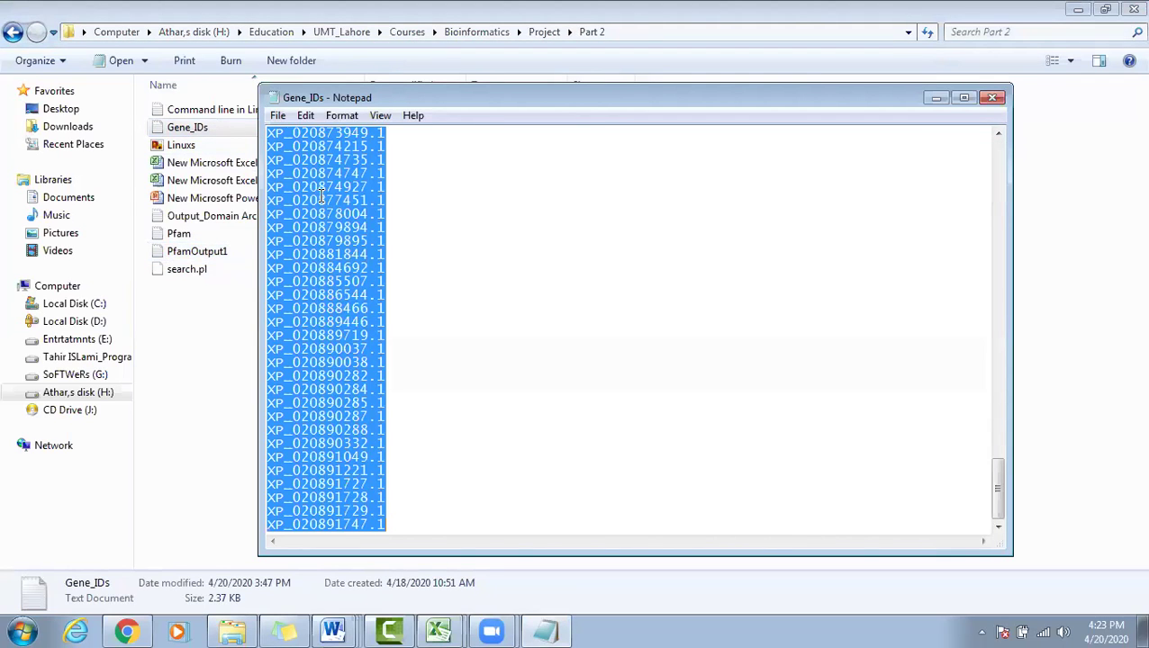
key(Delete)
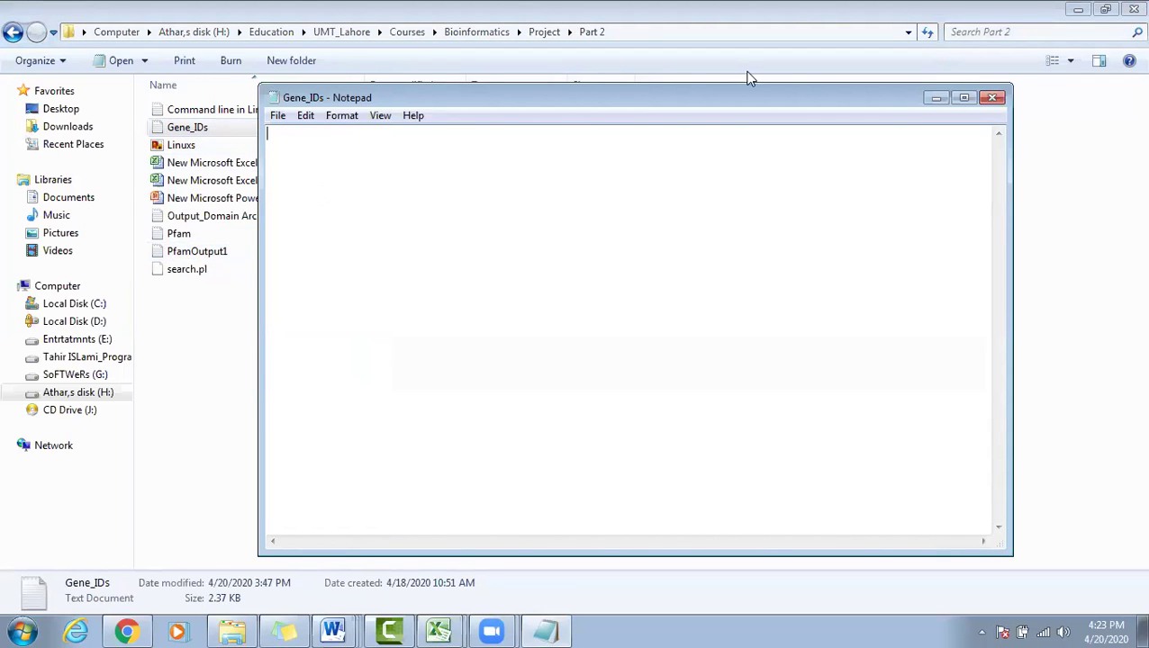
click(450, 630)
click(378, 593)
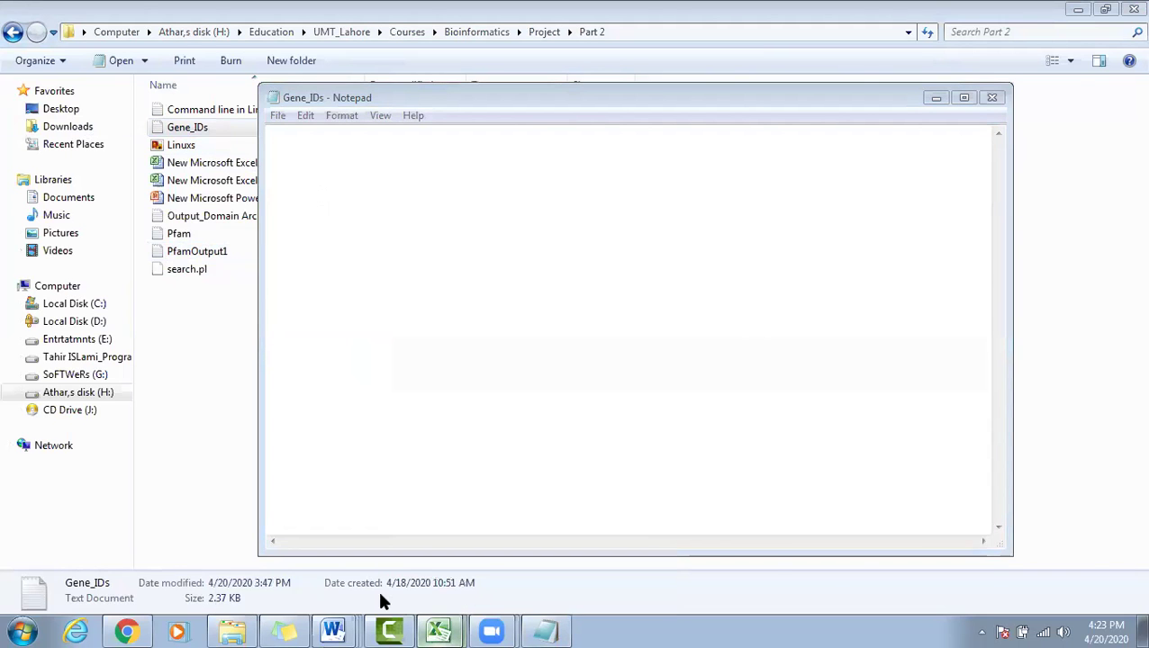
click(88, 102)
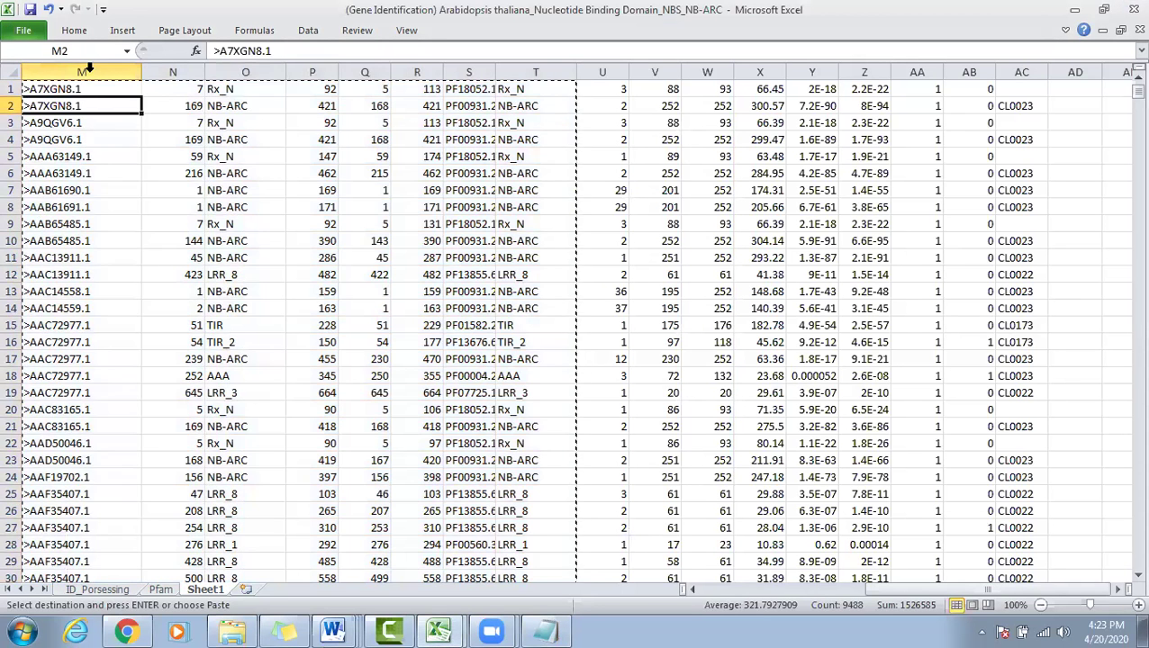
Copy the entire column M of sequence IDs and switch to Chrome.
click(88, 71)
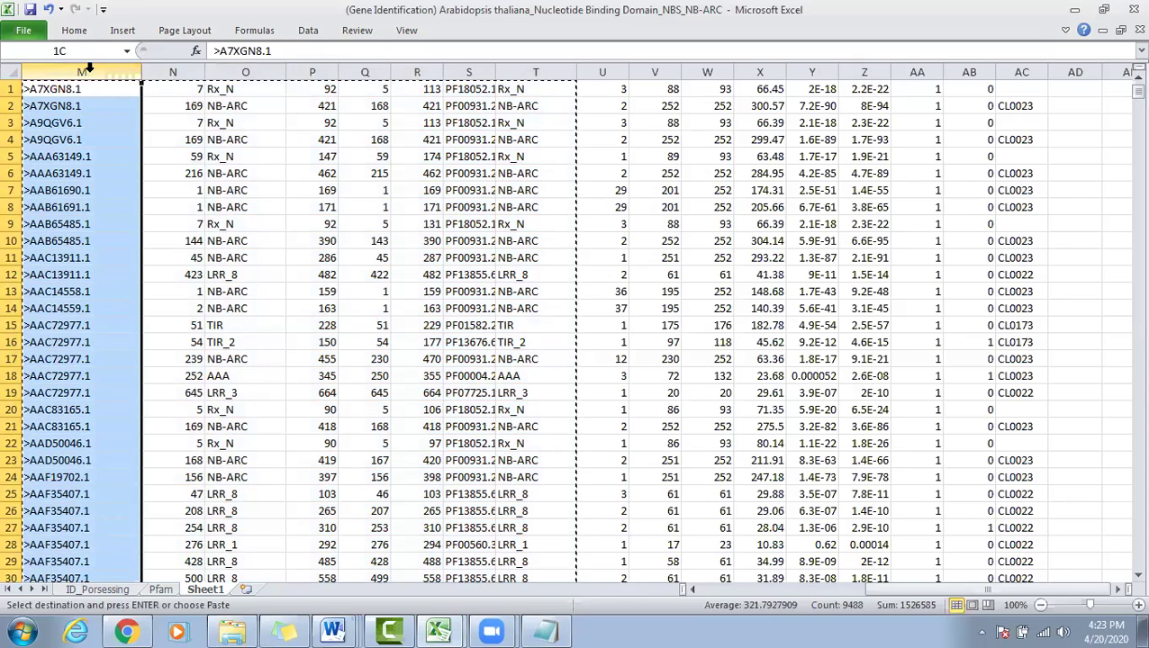
right_click(89, 71)
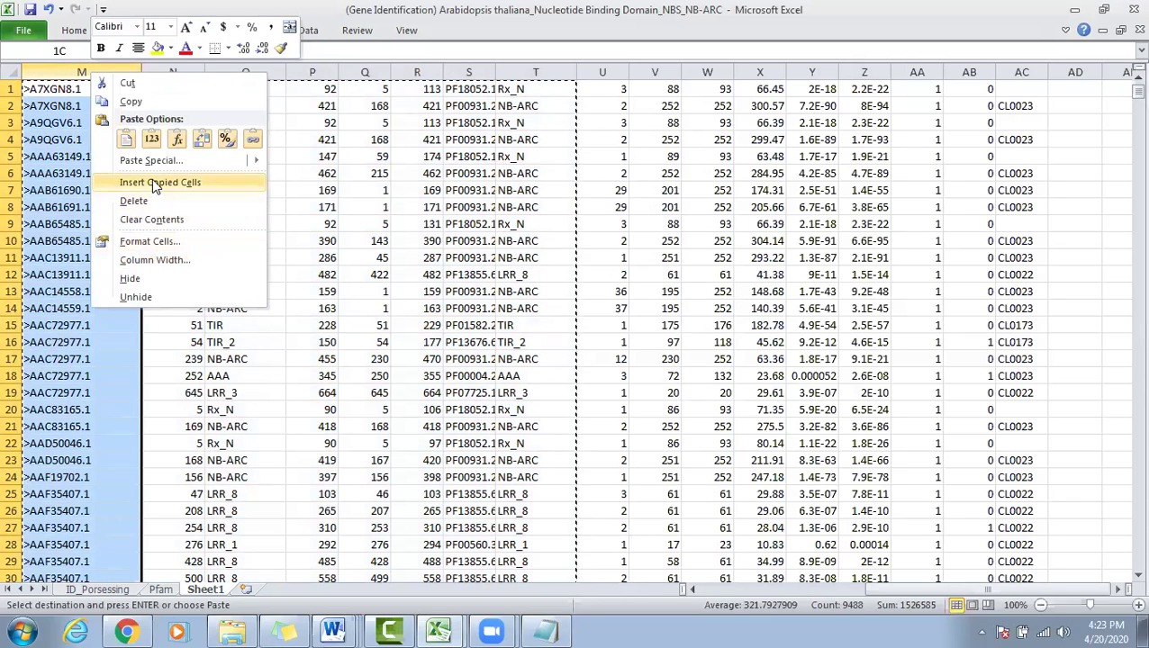
click(135, 101)
click(127, 630)
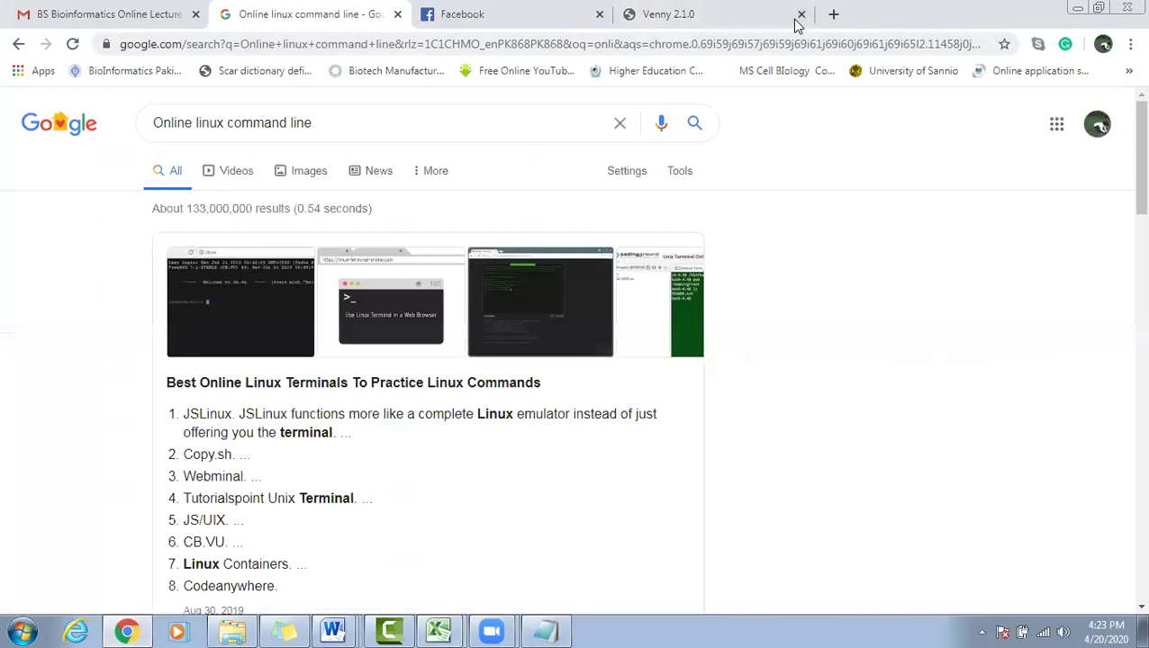
Replace Venny's 183 List 1 entries with the copied column M IDs.
click(713, 14)
drag(307, 43, 118, 43)
click(200, 238)
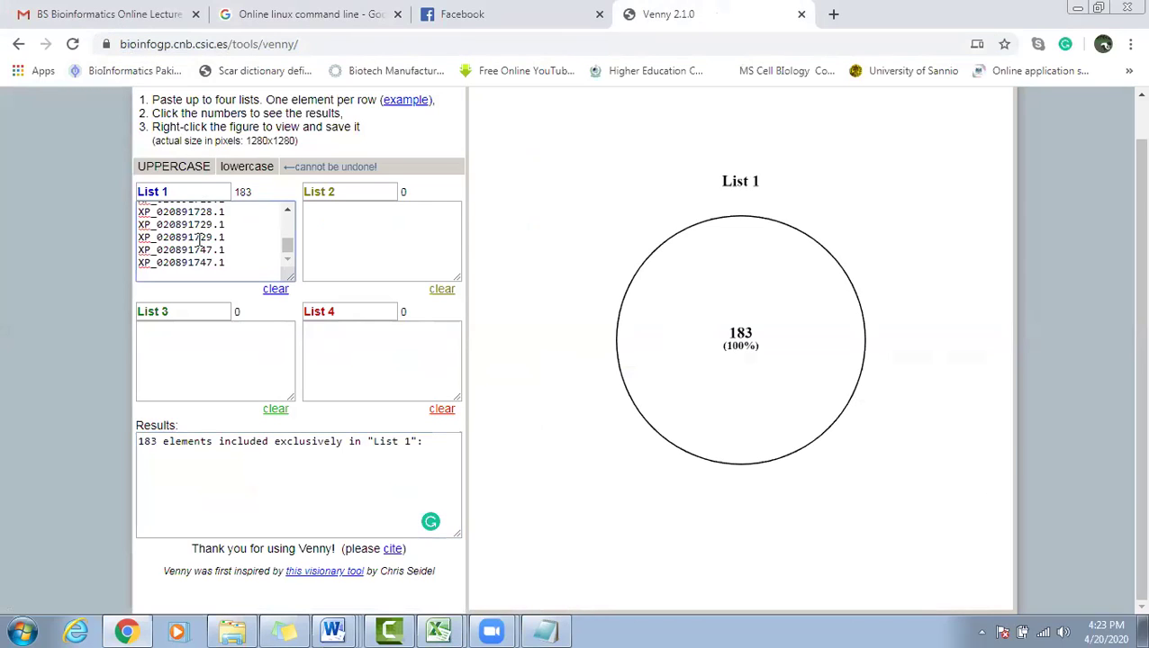
key(ctrl+a)
key(Delete)
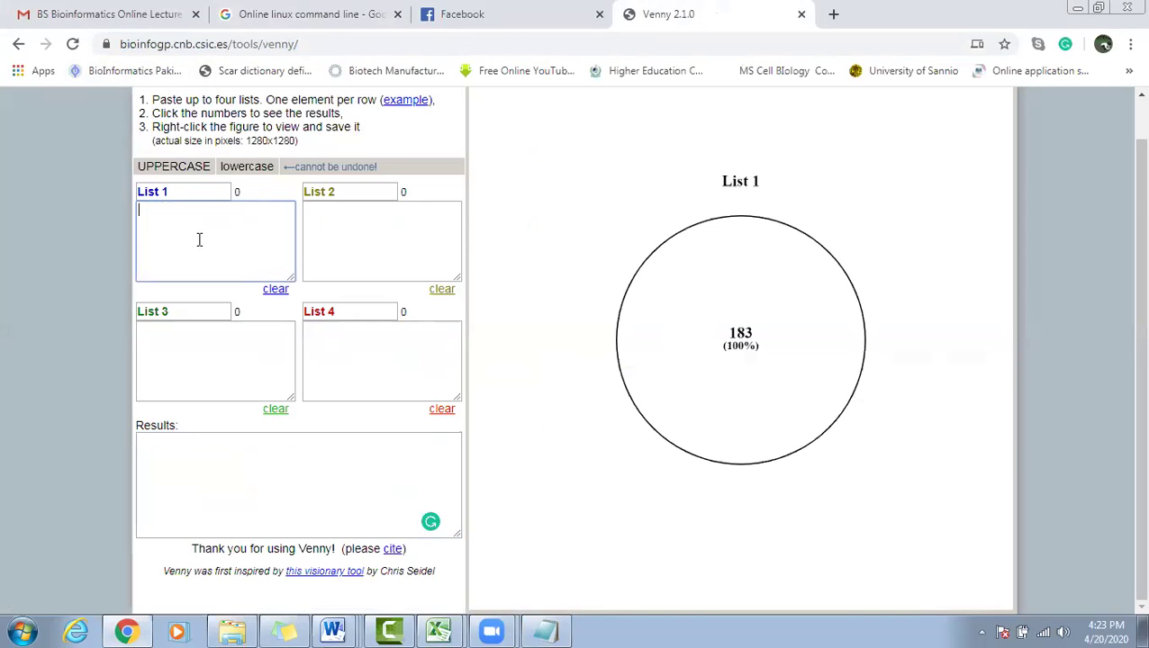
right_click(197, 240)
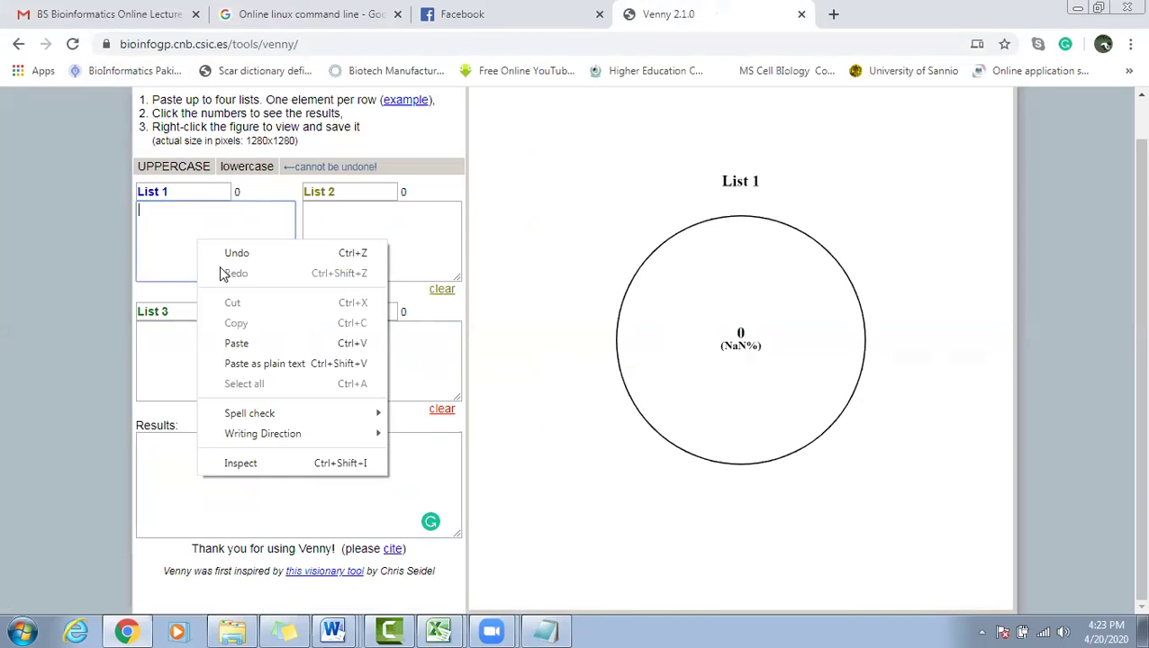
click(257, 342)
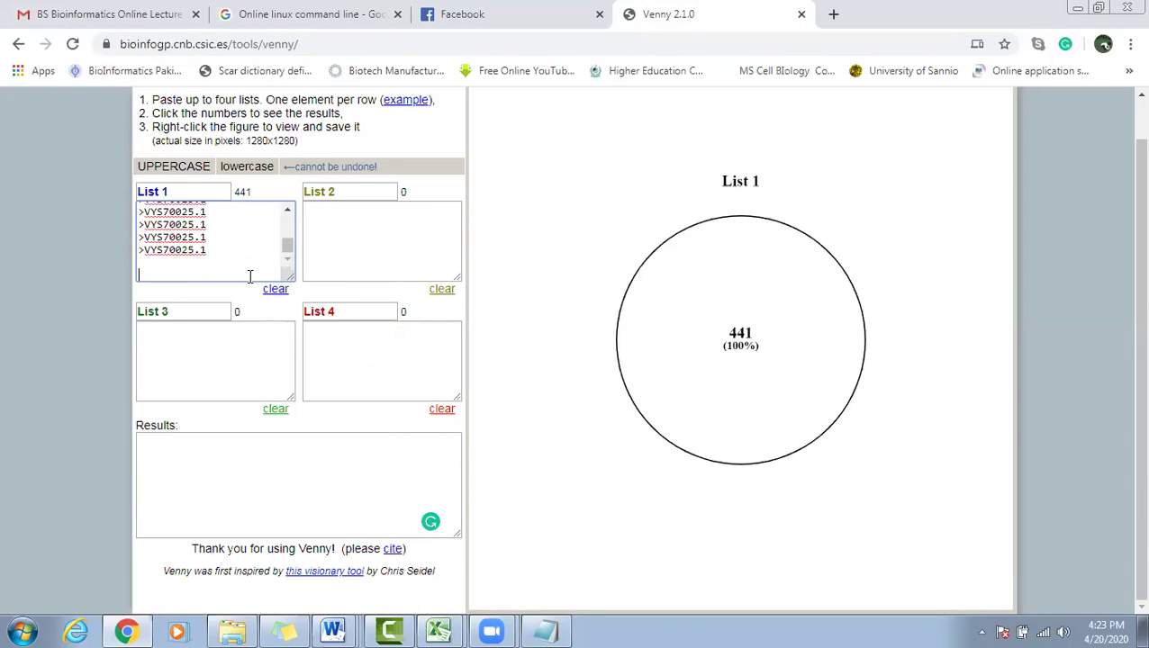
Copy the 441 unique List 1 IDs, >A7XGN8.1 through >VYS70025.1, from the results.
click(737, 350)
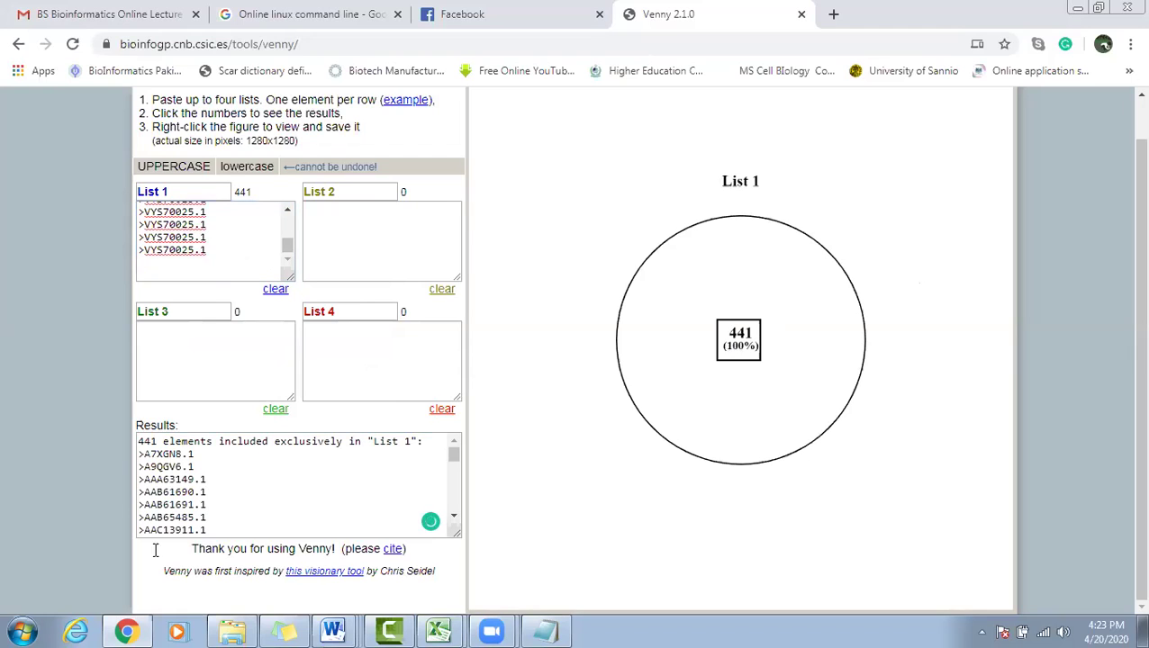
click(139, 454)
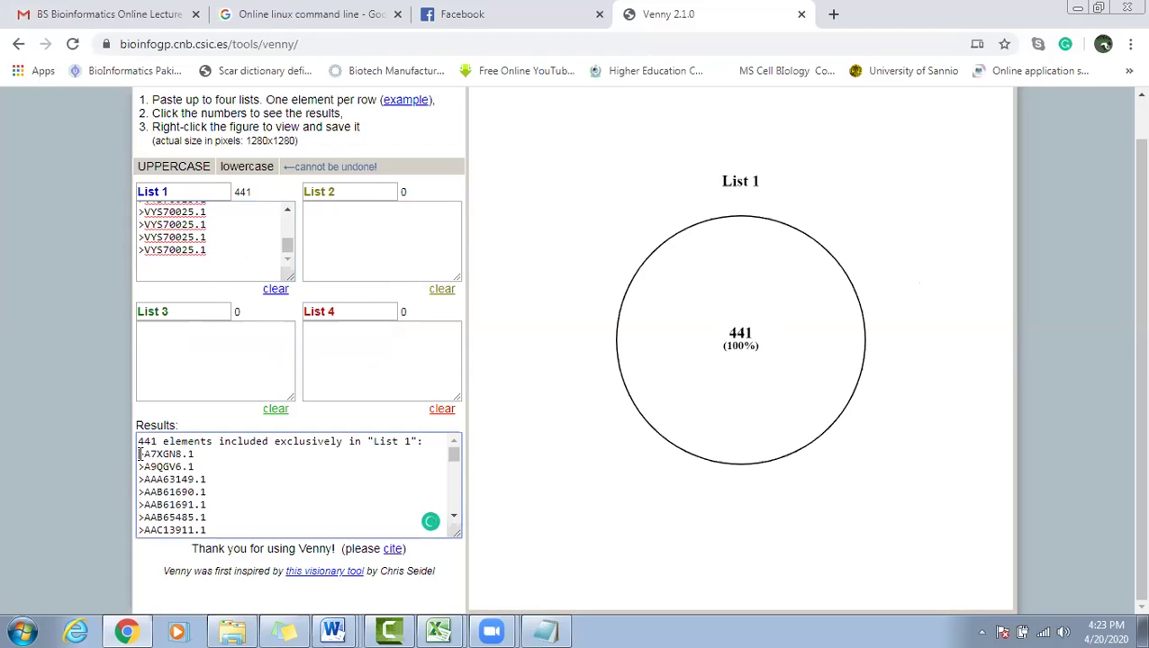
drag(142, 455, 143, 468)
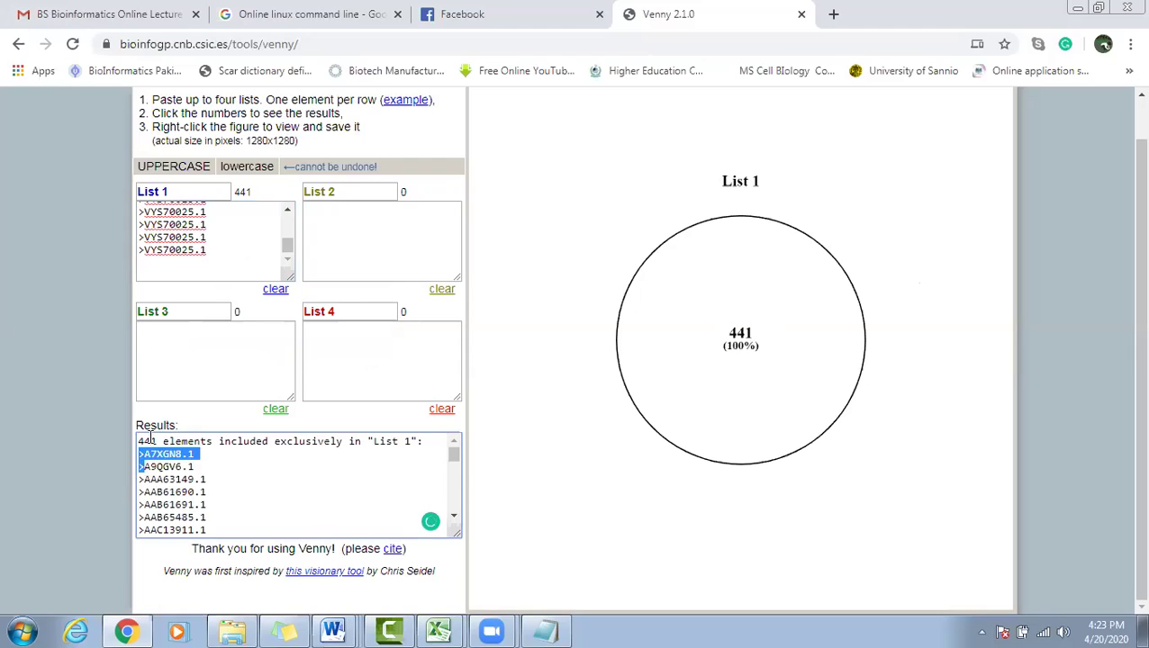
click(145, 438)
triple_click(142, 437)
key(Down)
key(Down)
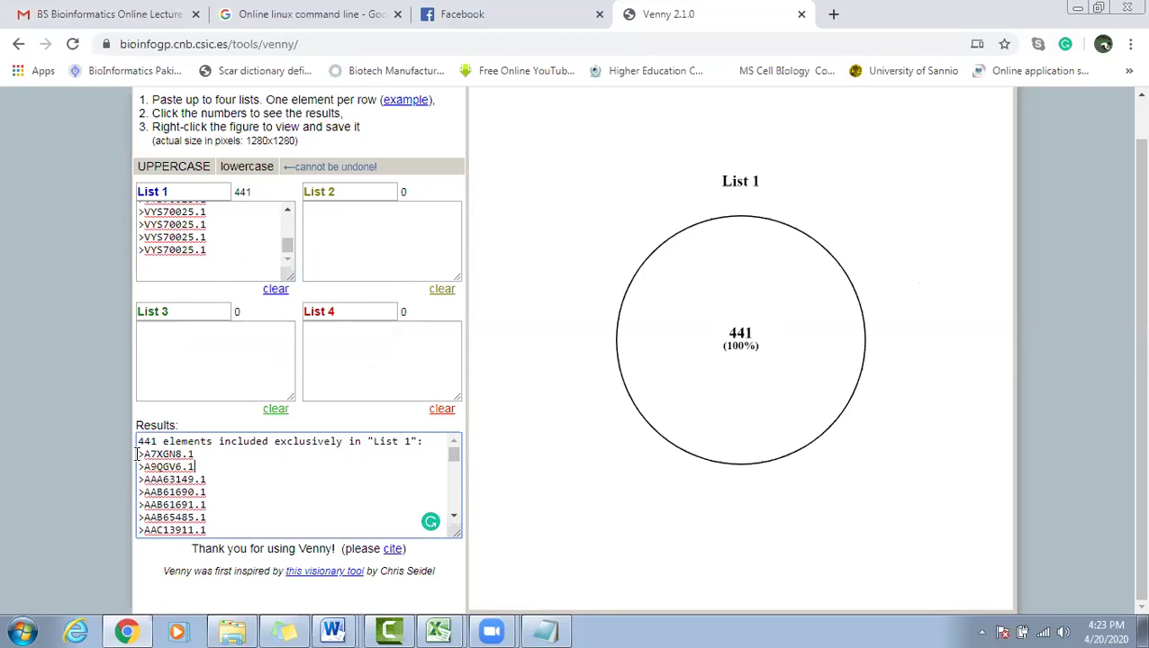
drag(140, 455, 180, 630)
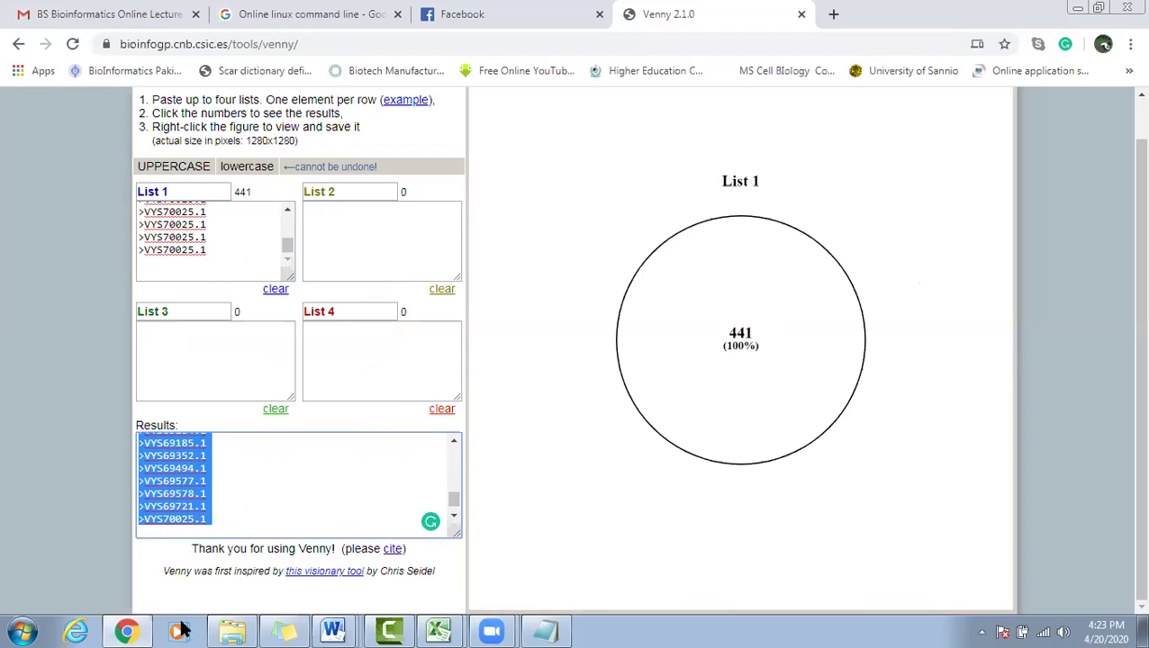
right_click(178, 508)
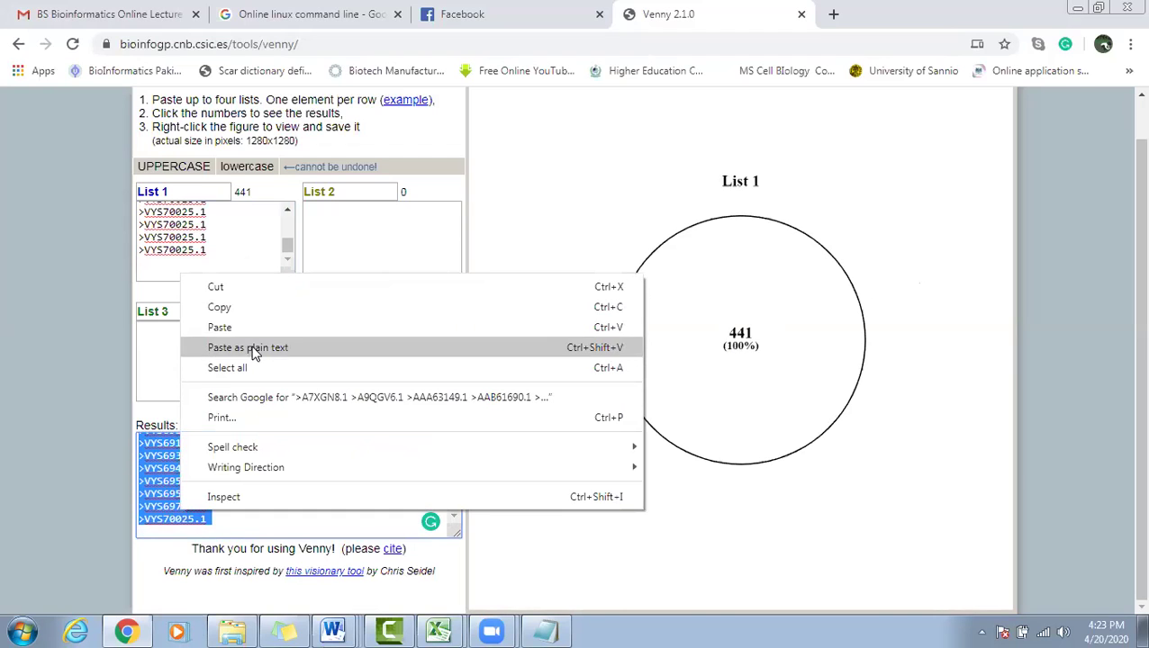
click(246, 308)
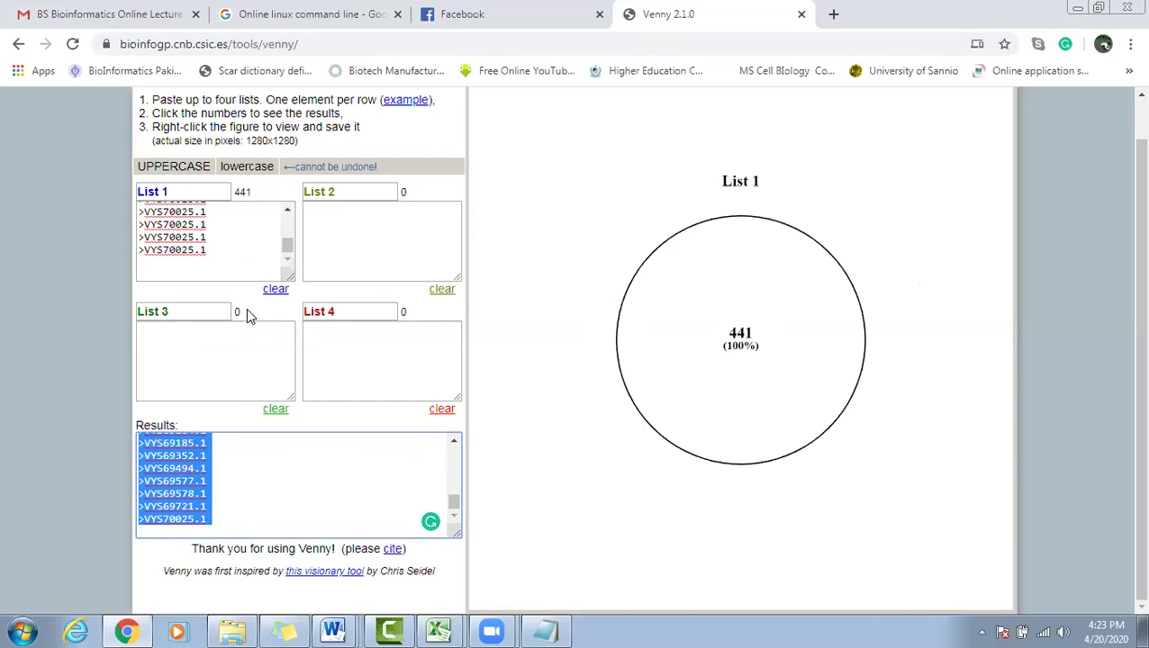
click(546, 630)
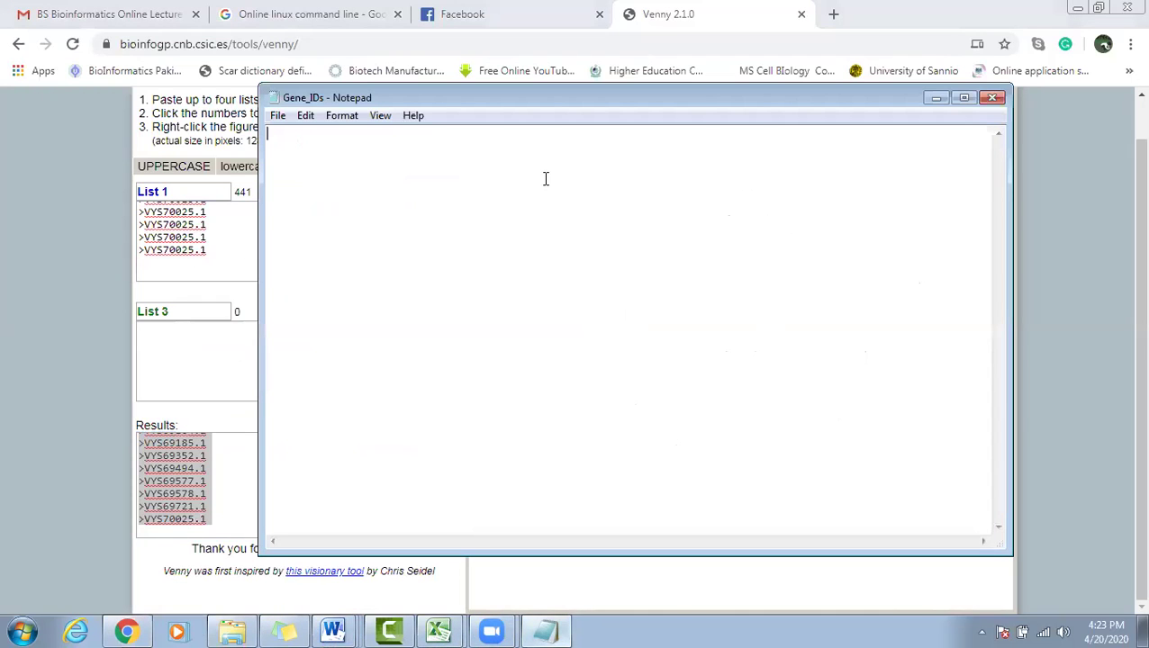
Paste the unique IDs into Gene_IDs and remove the blank line after >VYS70025.1.
right_click(306, 184)
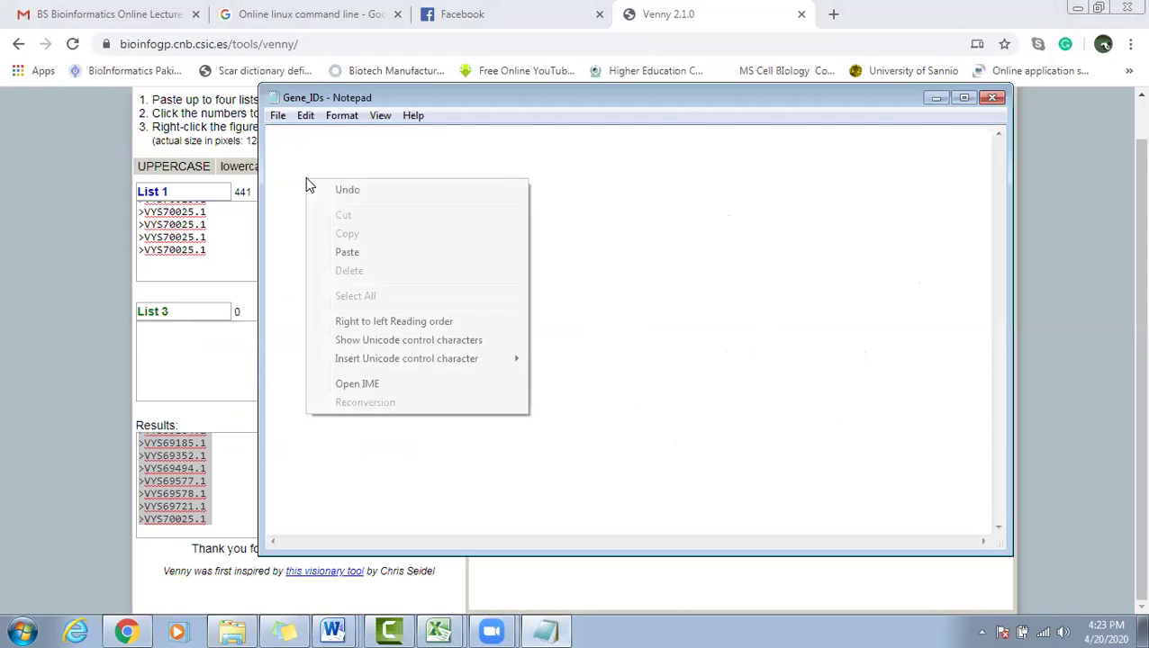
click(351, 254)
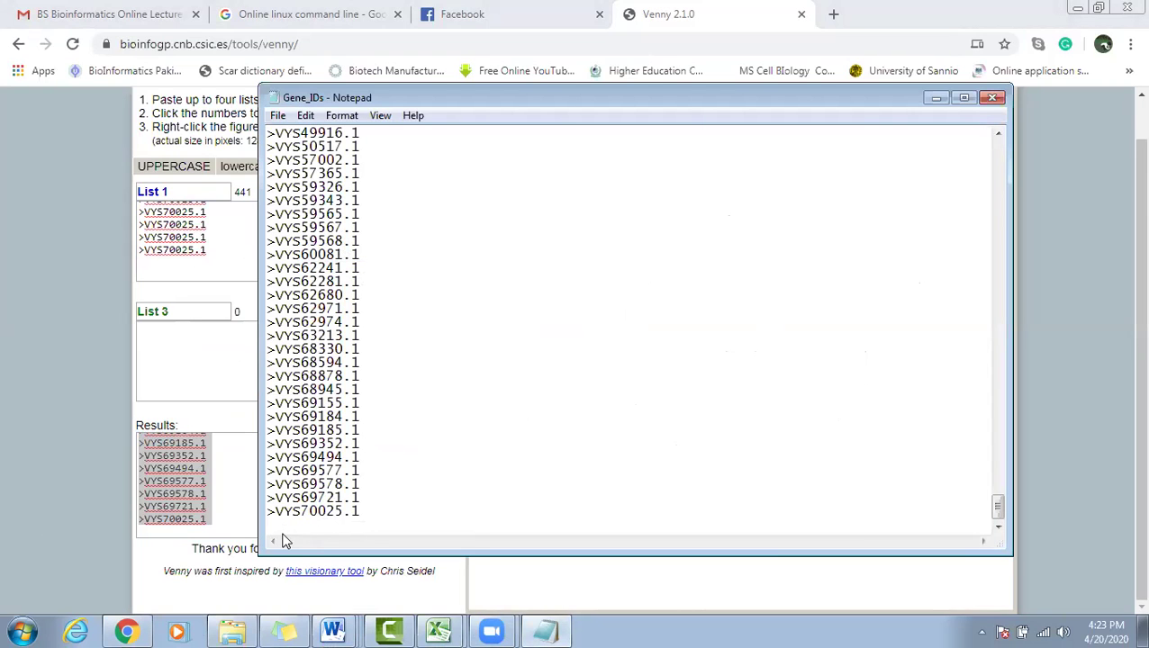
key(BackSpace)
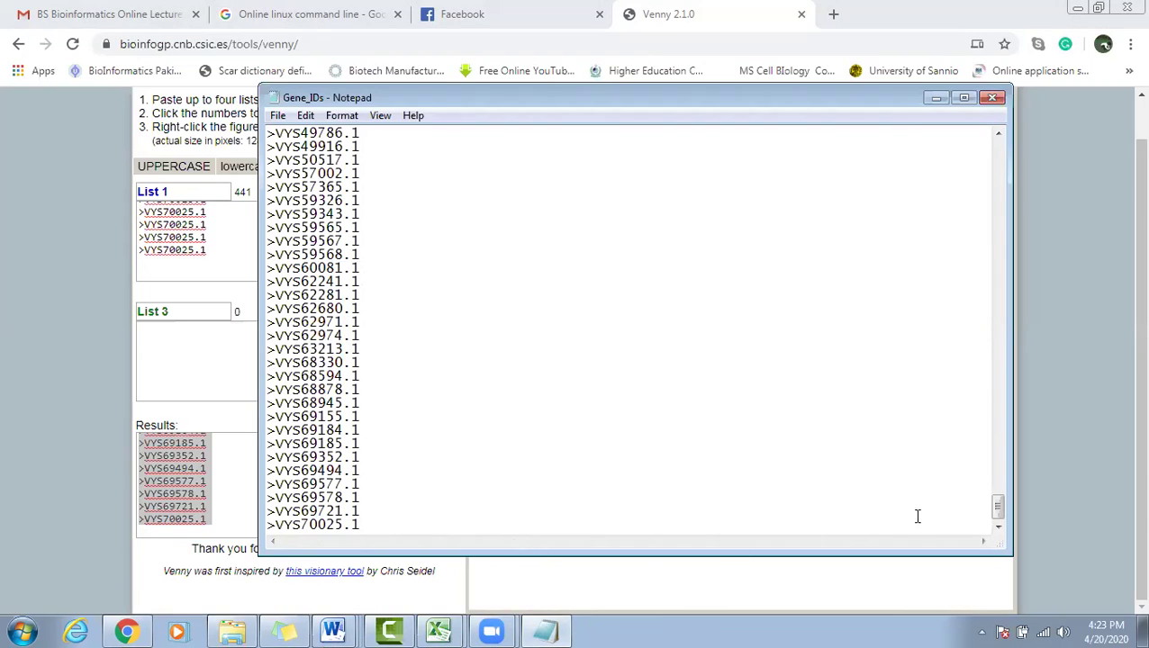
scroll(947, 523, up, 11)
scroll(947, 523, up, 20)
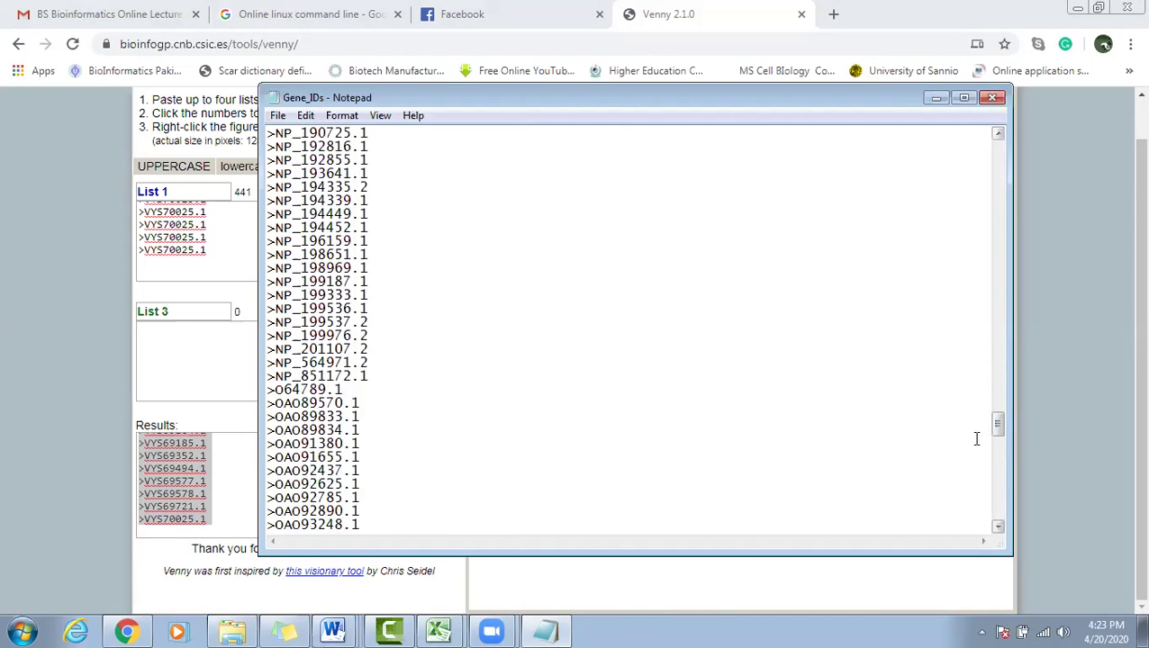